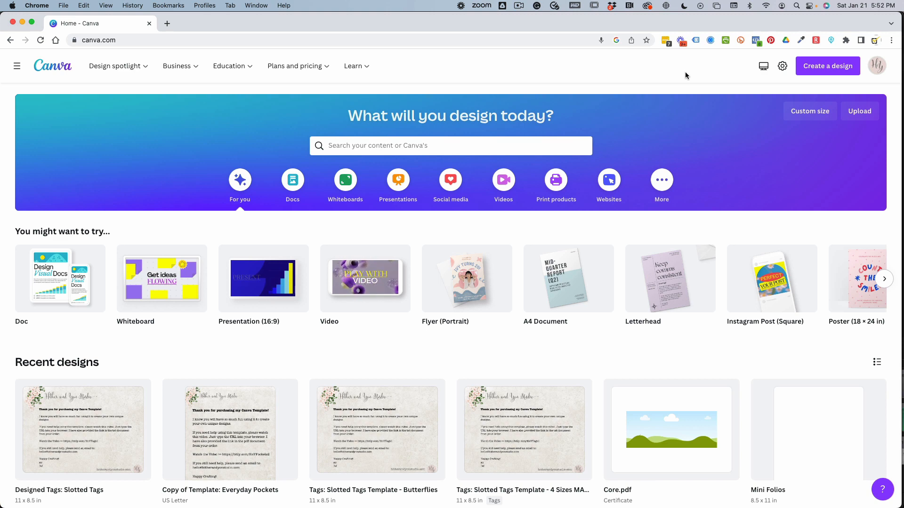
left_click(828, 66)
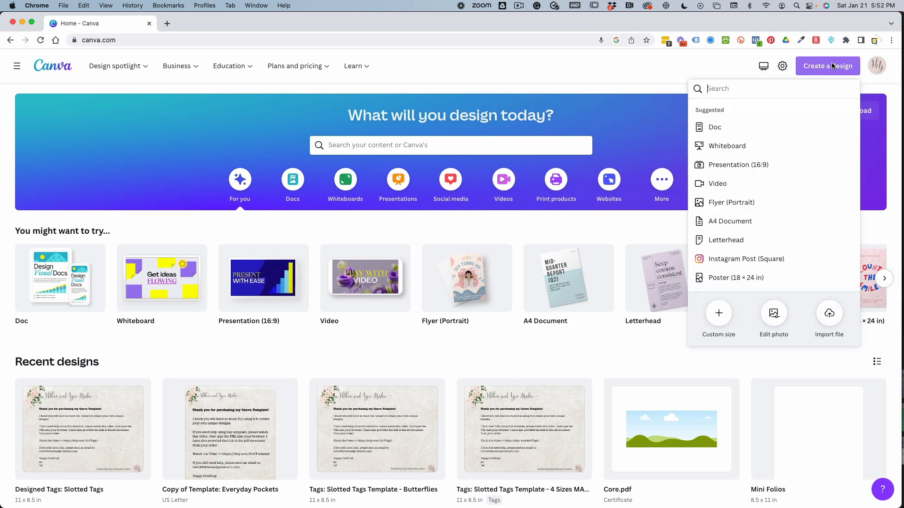
left_click(719, 314)
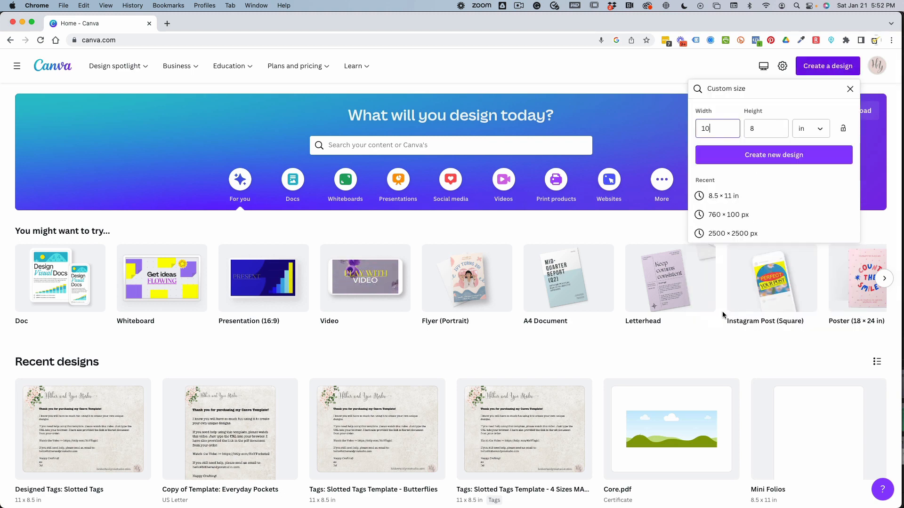
left_click(724, 197)
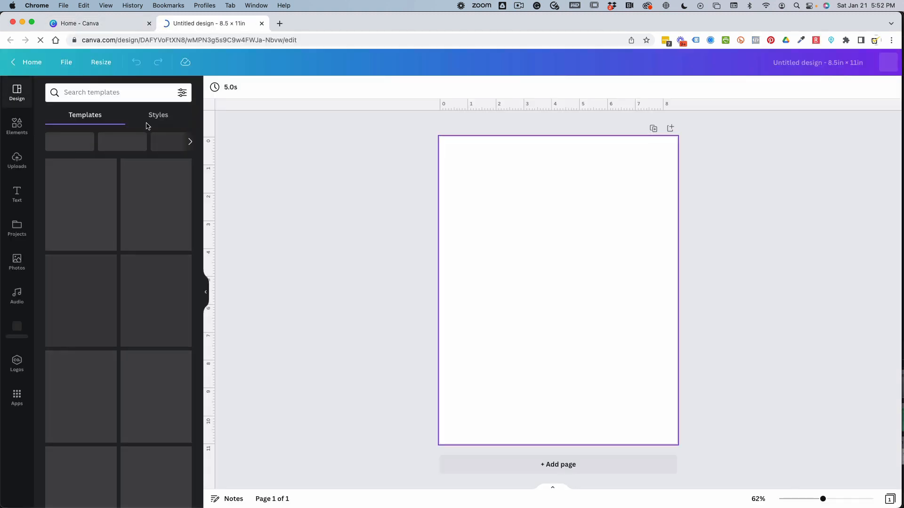
left_click(30, 62)
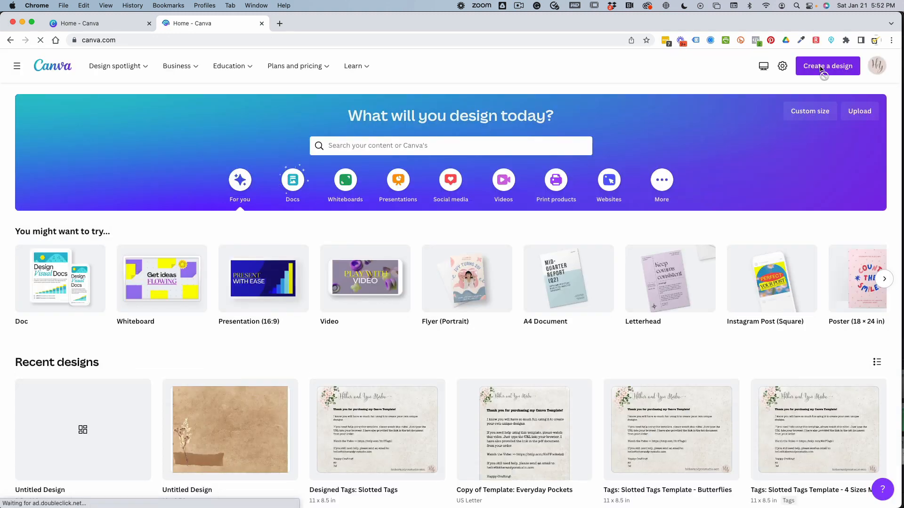
Create a new custom-size design 11 in wide and 8.5 in high.
left_click(821, 69)
left_click(719, 313)
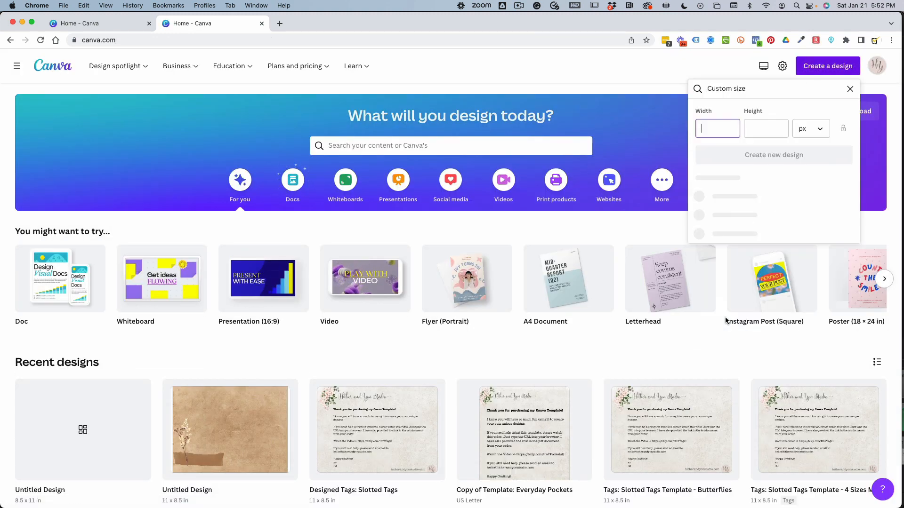
type("11")
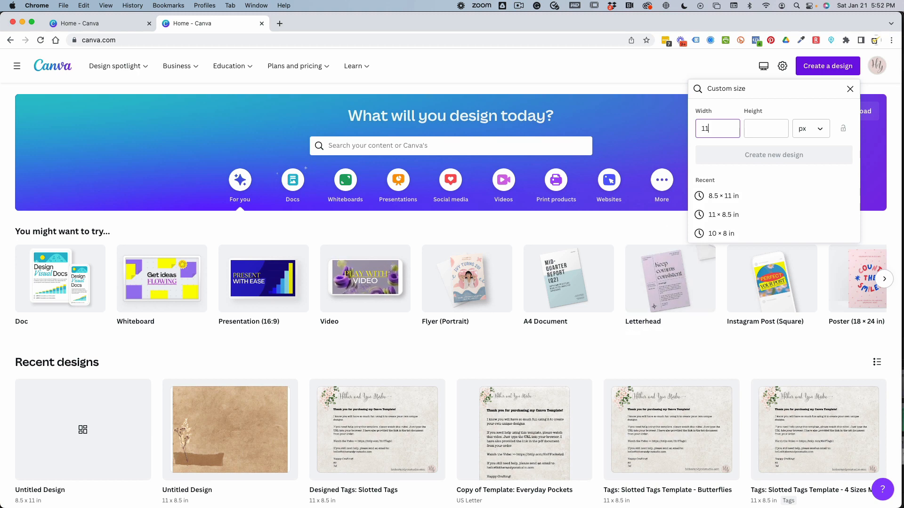
key("BackSpace")
key("BackSpace")
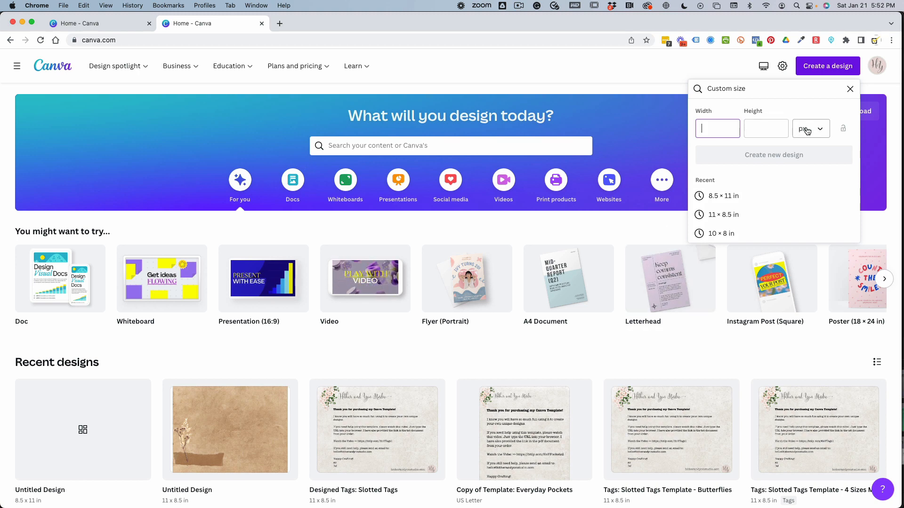
left_click(807, 130)
left_click(804, 174)
left_click(717, 129)
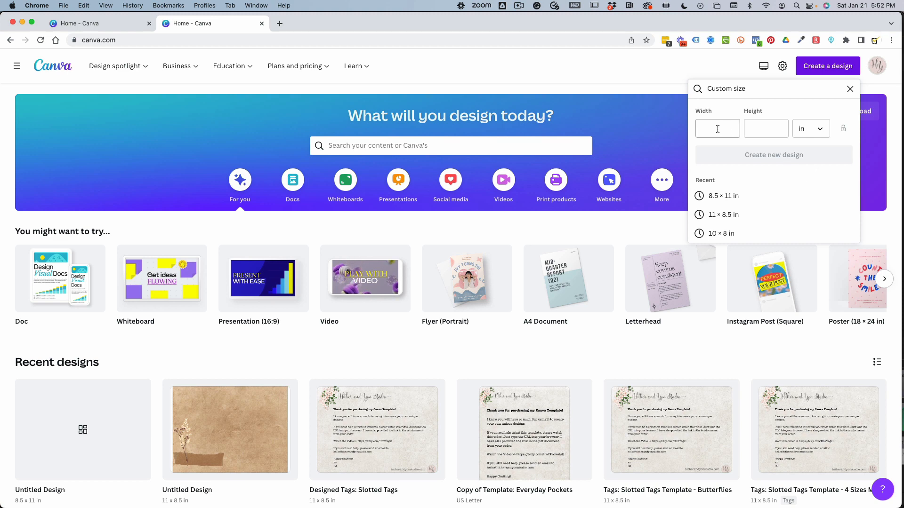
type("11")
left_click(782, 131)
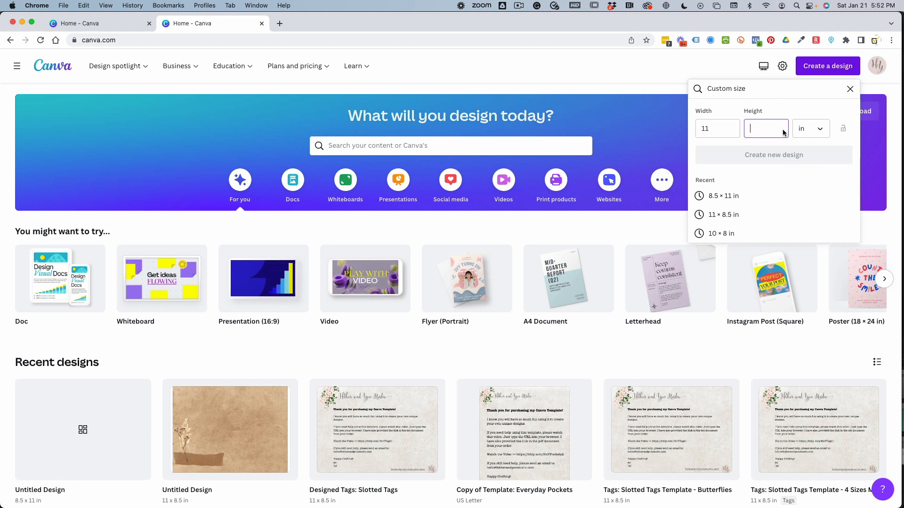
type("8.5")
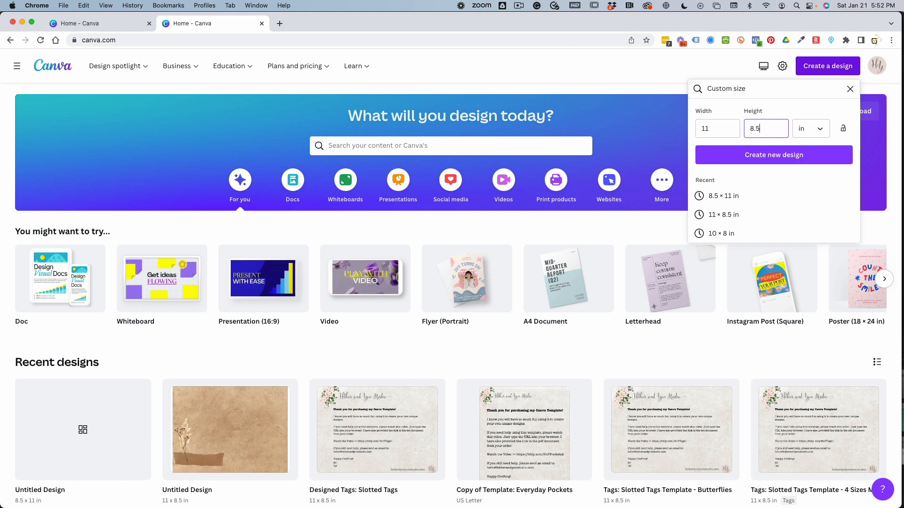
left_click(783, 156)
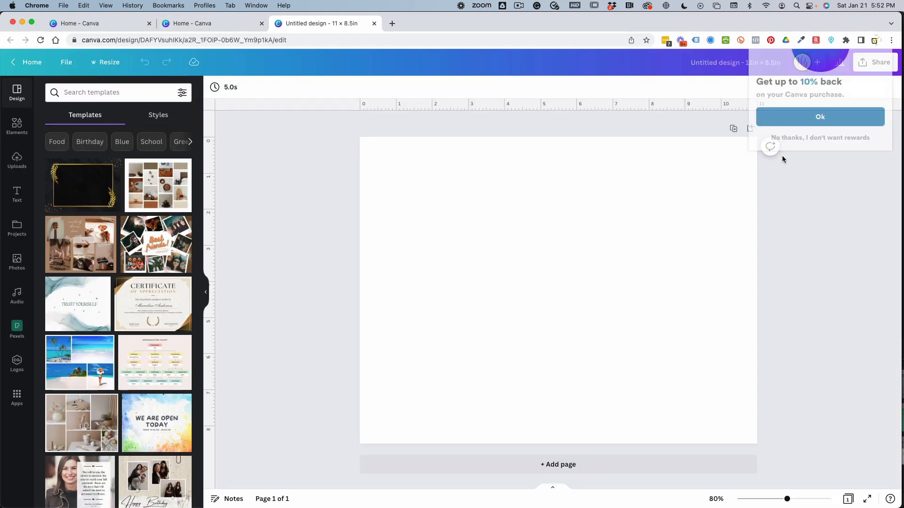
left_click(846, 201)
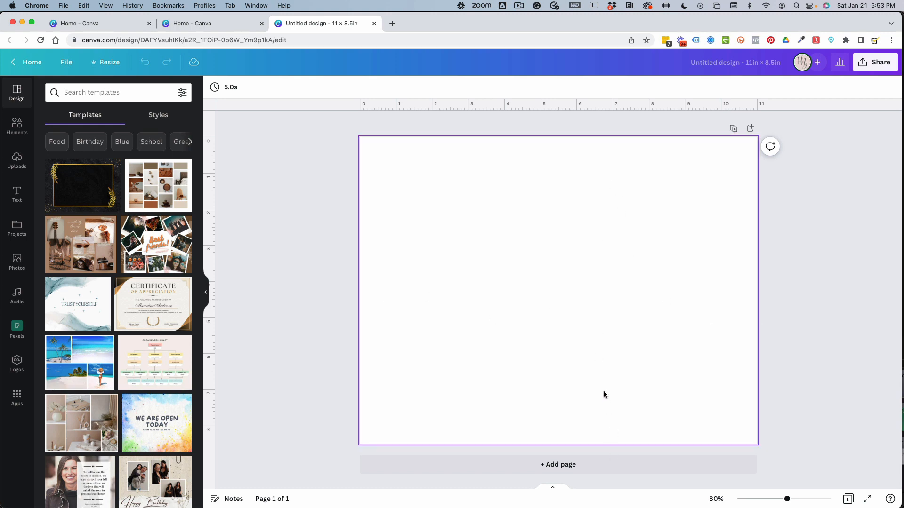
Add a square shape to the page and stretch it sideways to a width of 9 in.
left_click(17, 126)
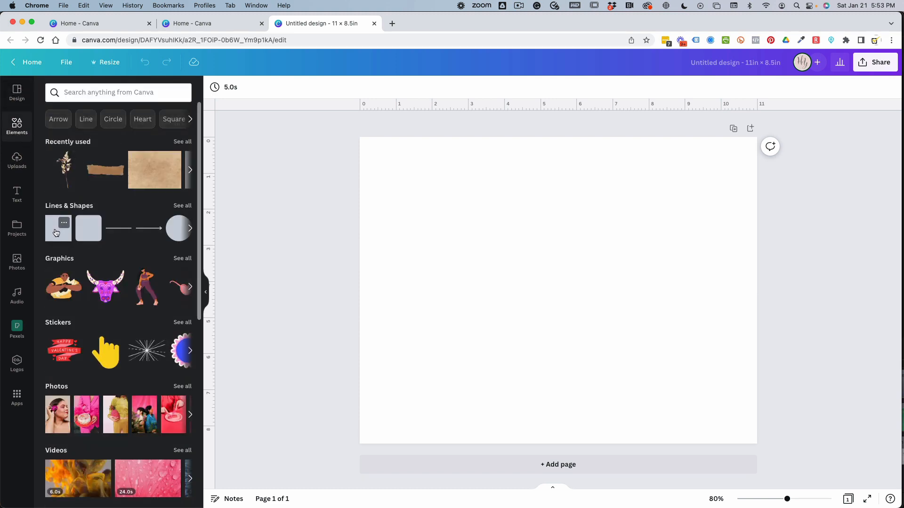
left_click(56, 232)
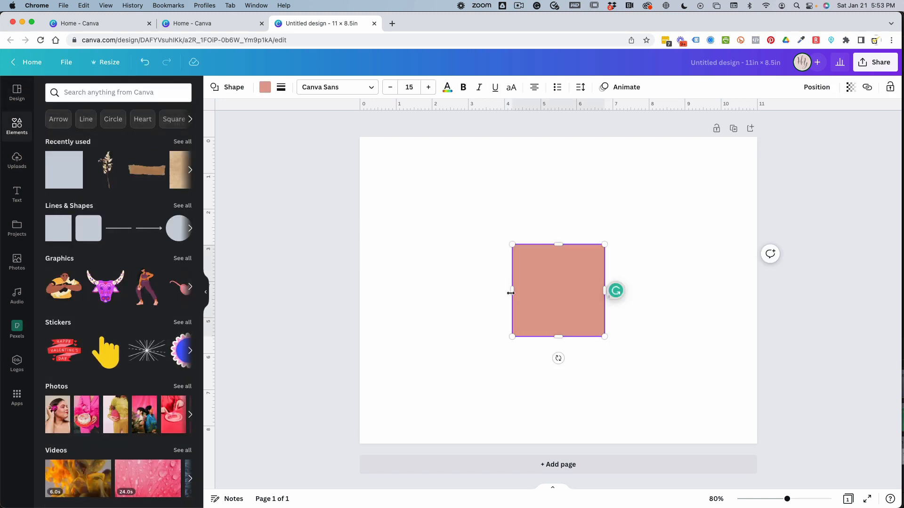
left_click_drag(511, 292, 390, 291)
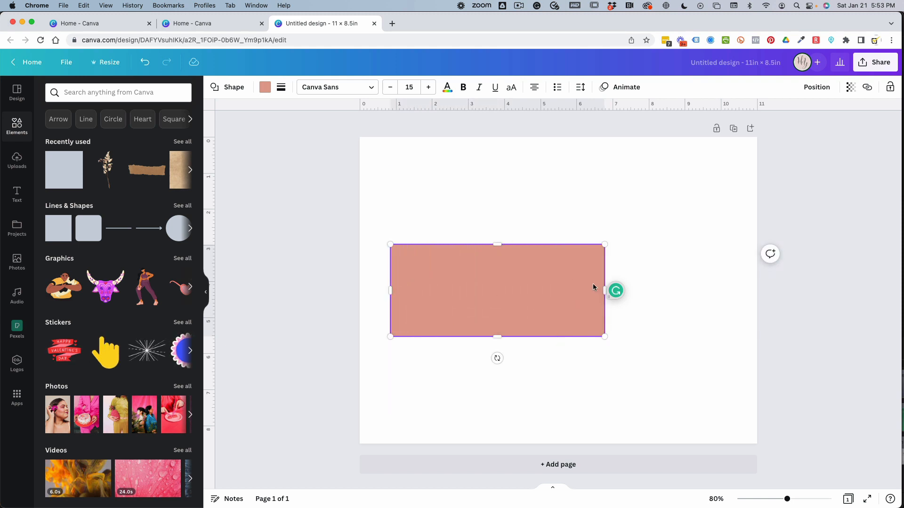
left_click_drag(605, 290, 715, 282)
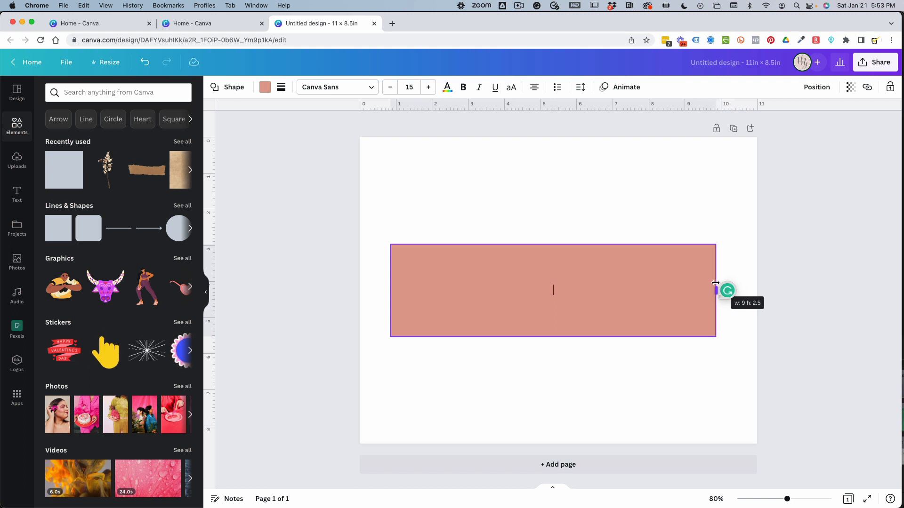
mouse_move(715, 282)
left_mouse_down()
mouse_move(723, 284)
mouse_move(715, 286)
left_mouse_up()
Stretch the rectangle vertically to a height of about 6 in and centre it on the page.
left_click_drag(554, 244, 553, 194)
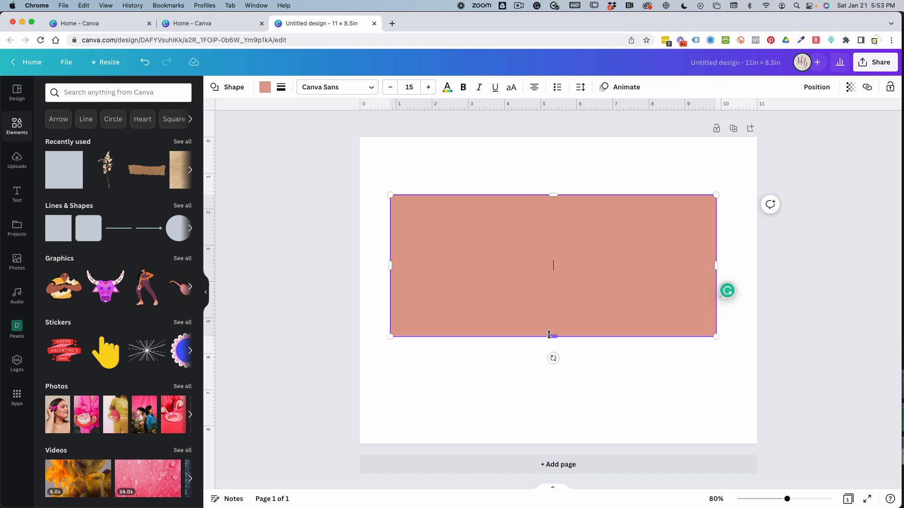
left_click_drag(551, 339, 551, 362)
left_click_drag(548, 376, 553, 395)
left_click_drag(553, 192, 556, 174)
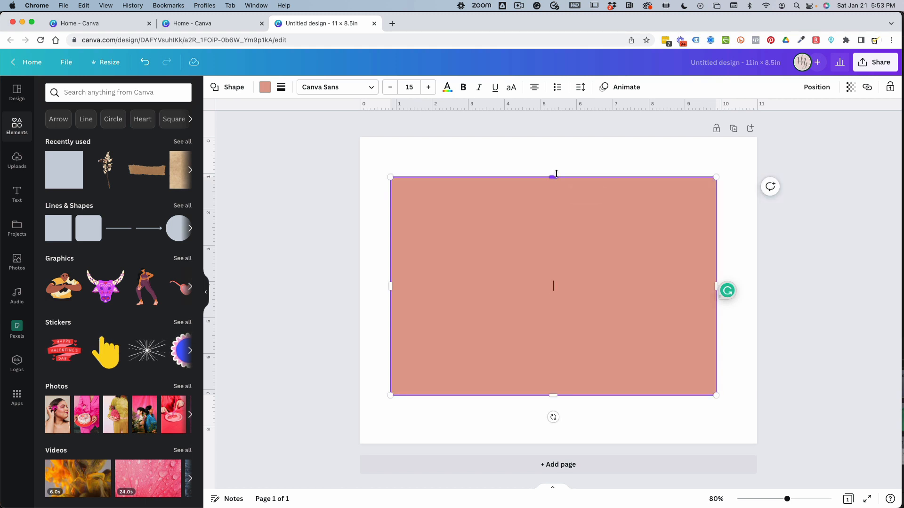
left_click_drag(656, 257, 663, 261)
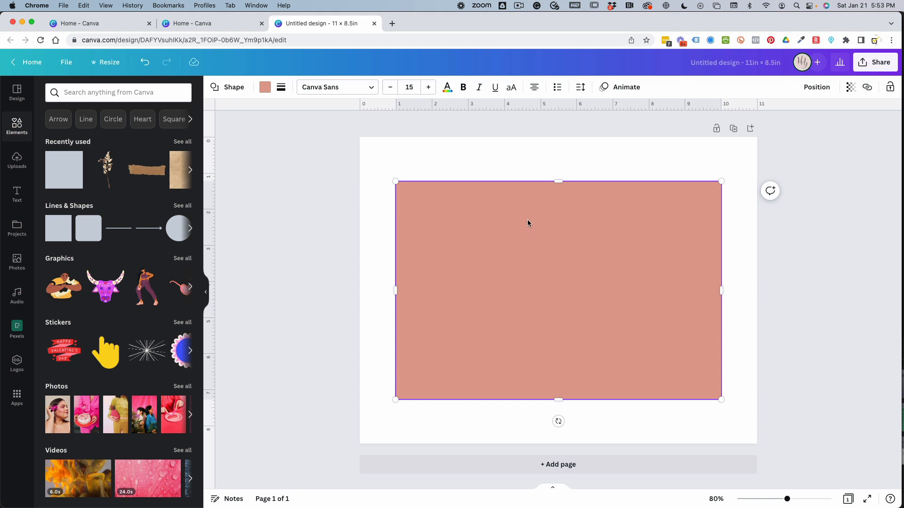
Fill the rectangle with white and give it a solid border with a weight of 1.
left_click(262, 91)
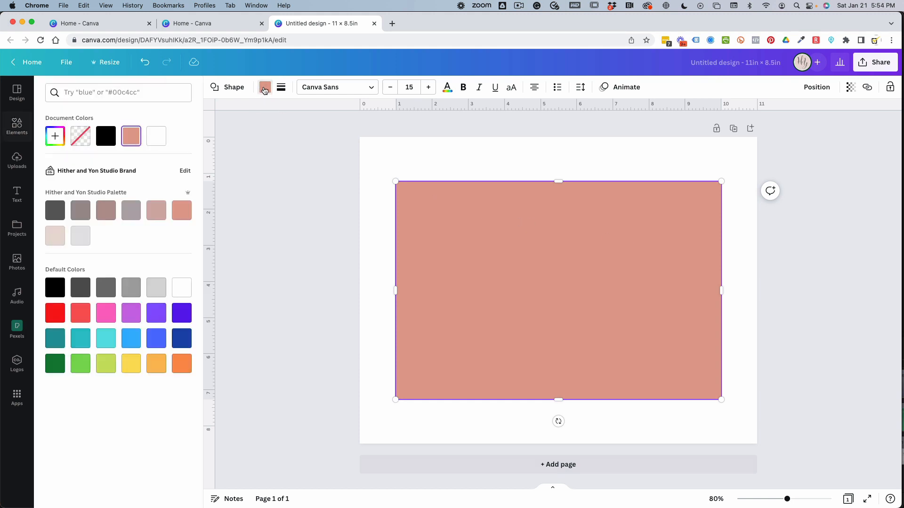
left_click(155, 138)
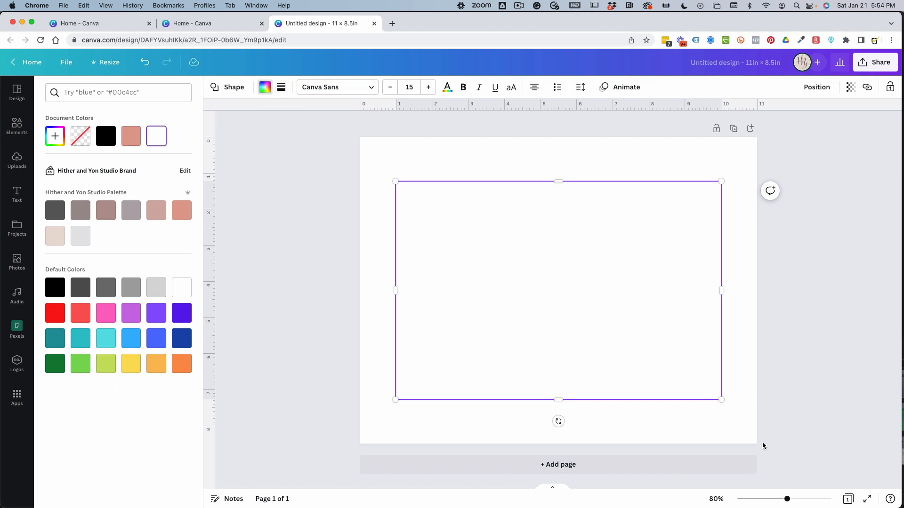
left_click(281, 88)
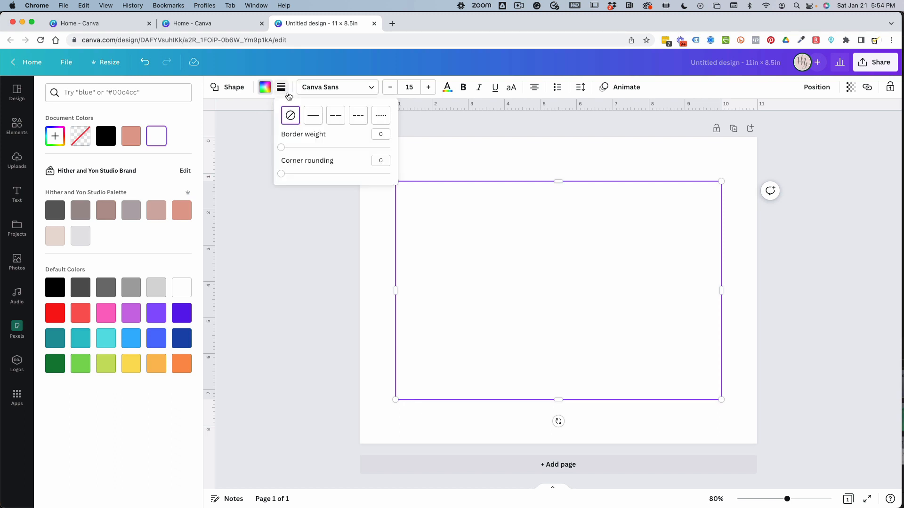
left_click(313, 116)
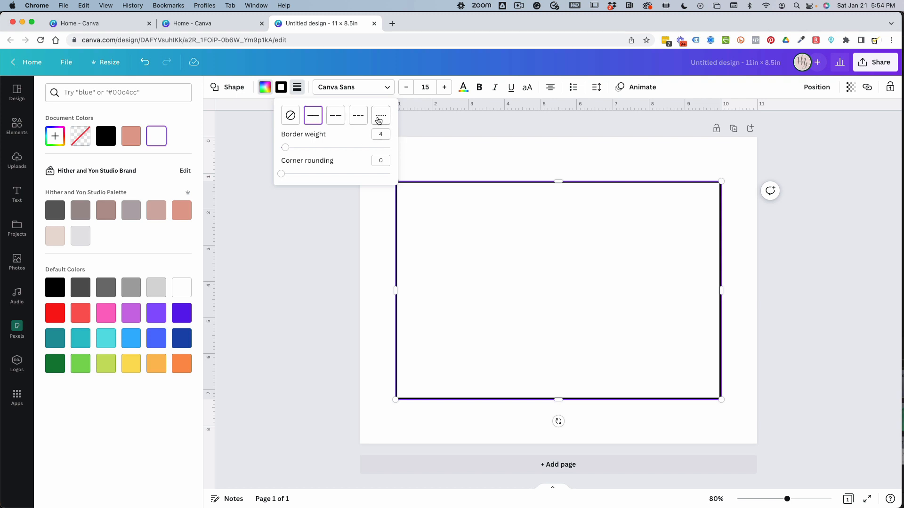
left_click_drag(286, 149, 282, 150)
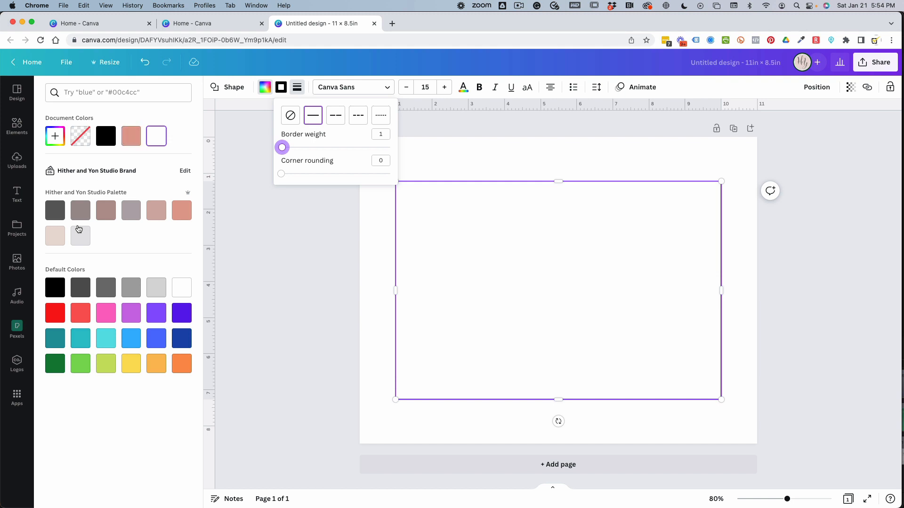
Keep the rectangle's fill white, colour its border dark grey from the Hither and Yon Studio Palette, and deselect it.
left_click(55, 209)
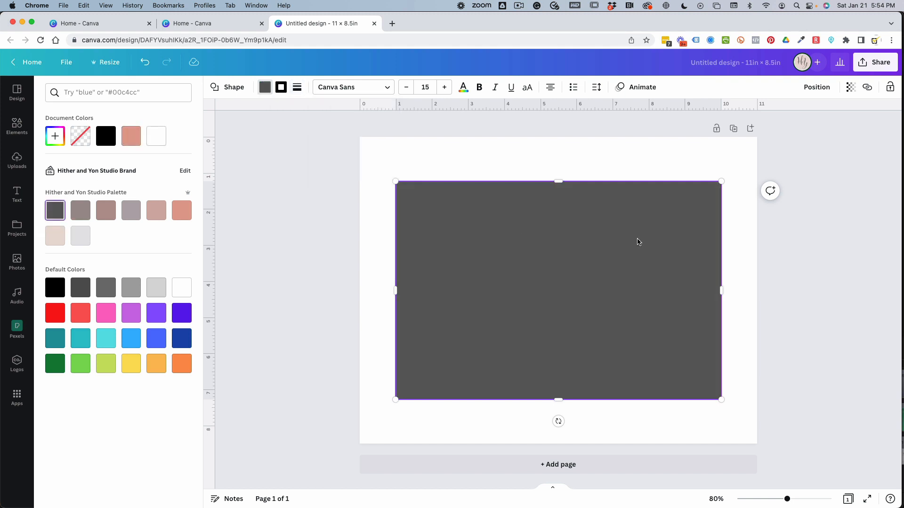
left_click(156, 136)
left_click(281, 87)
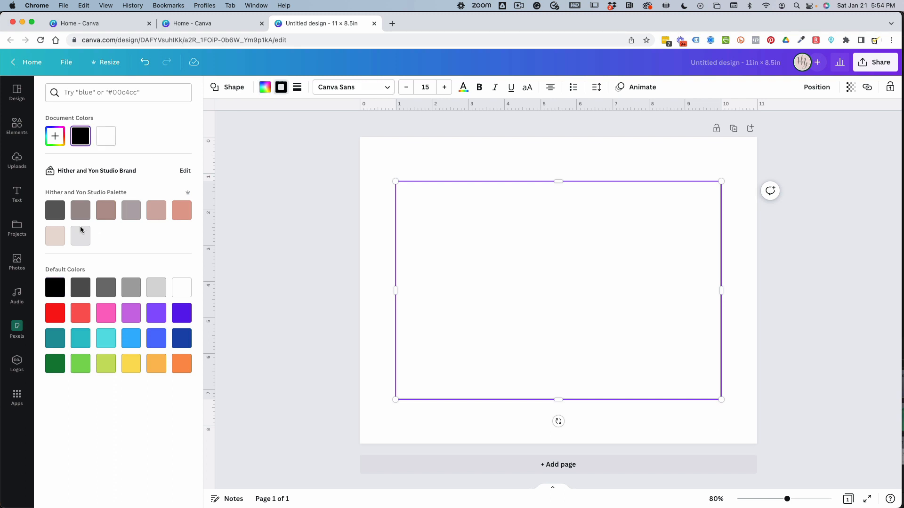
left_click(64, 212)
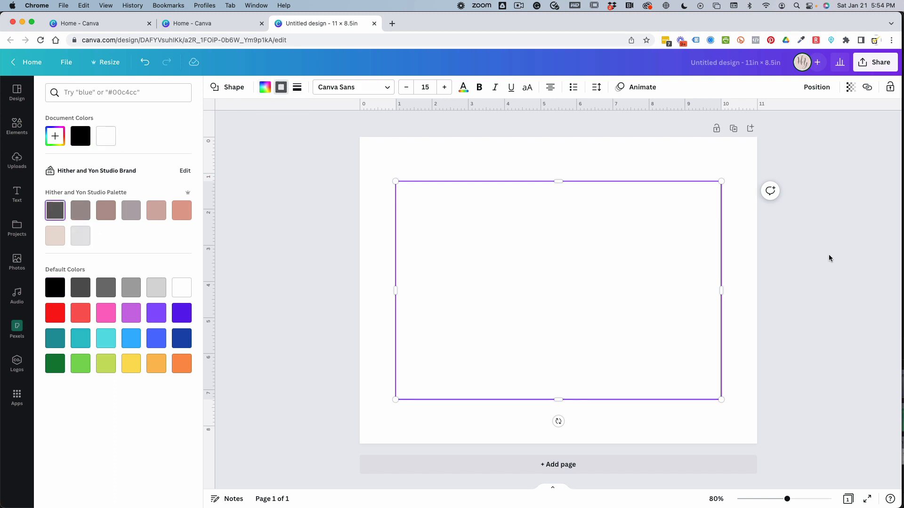
key("Escape")
key("Escape")
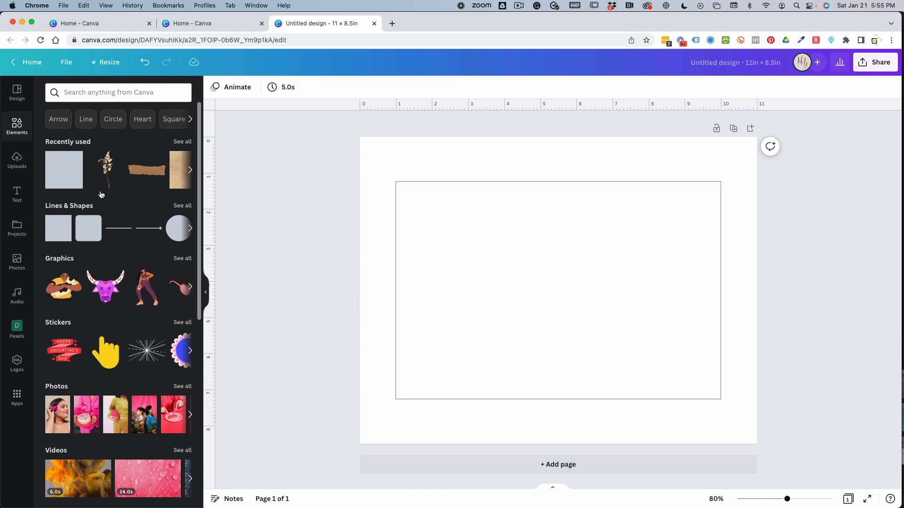
scroll(119, 154, "right", 5)
scroll(119, 156, "left", 3)
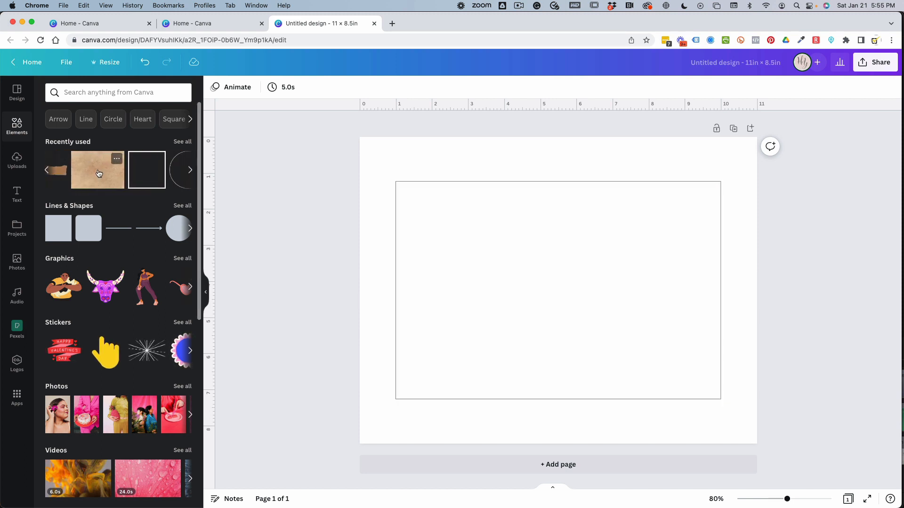
left_click(99, 173)
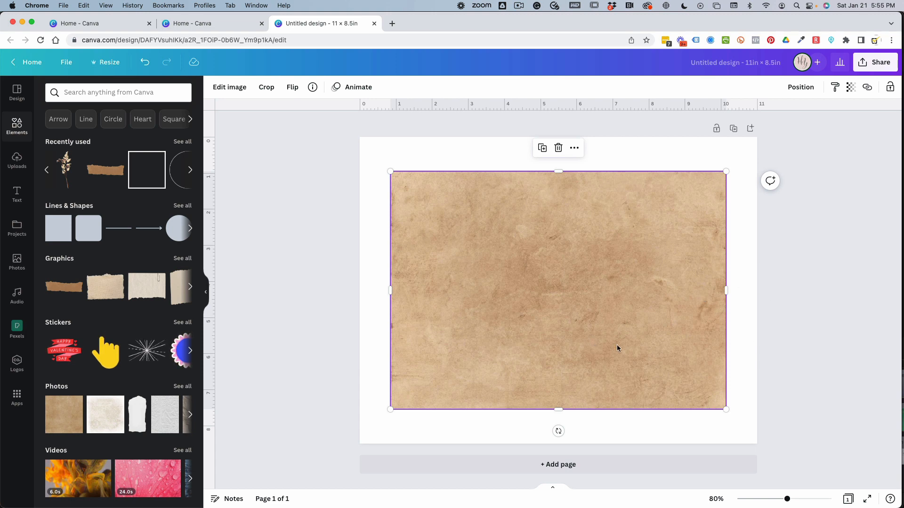
key("Delete")
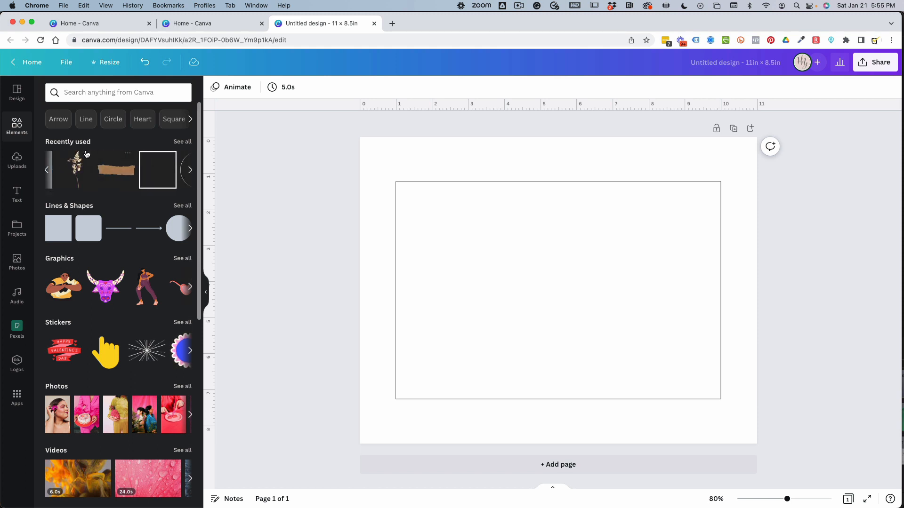
Place the recently used brown paper texture on the page and align its upper-left corner with the rectangle's upper-left corner.
left_click_drag(65, 174, 455, 228)
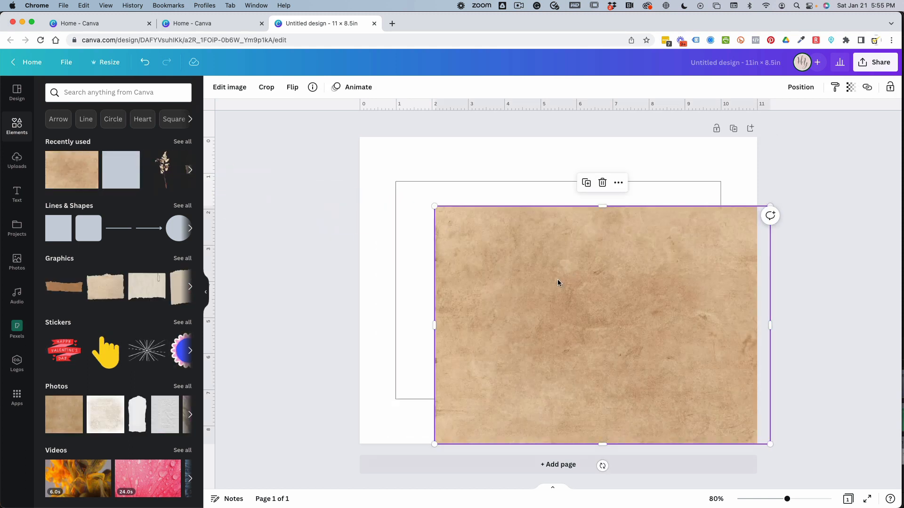
left_click_drag(558, 281, 516, 249)
left_click_drag(597, 257, 696, 323)
left_click_drag(588, 294, 571, 250)
left_click_drag(563, 345, 465, 340)
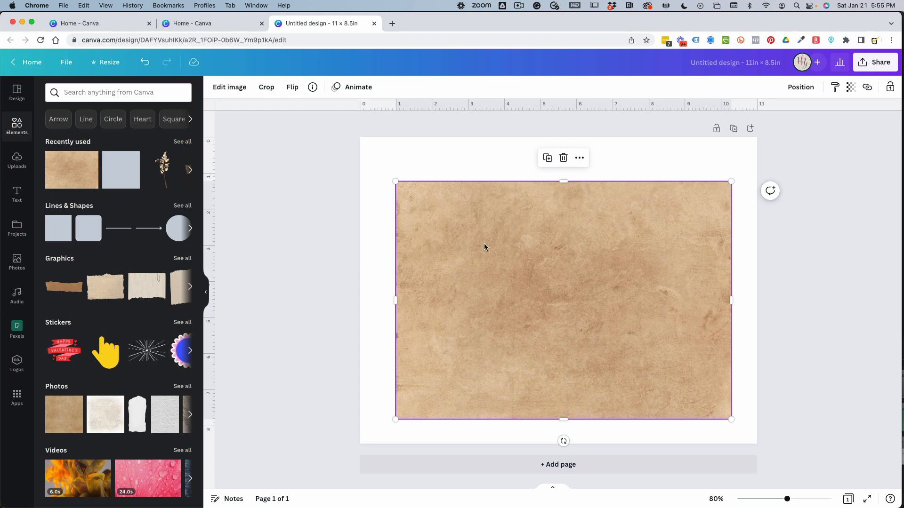
Crop the brown paper texture's right and lower edges so it matches the rectangle underneath.
left_click(266, 88)
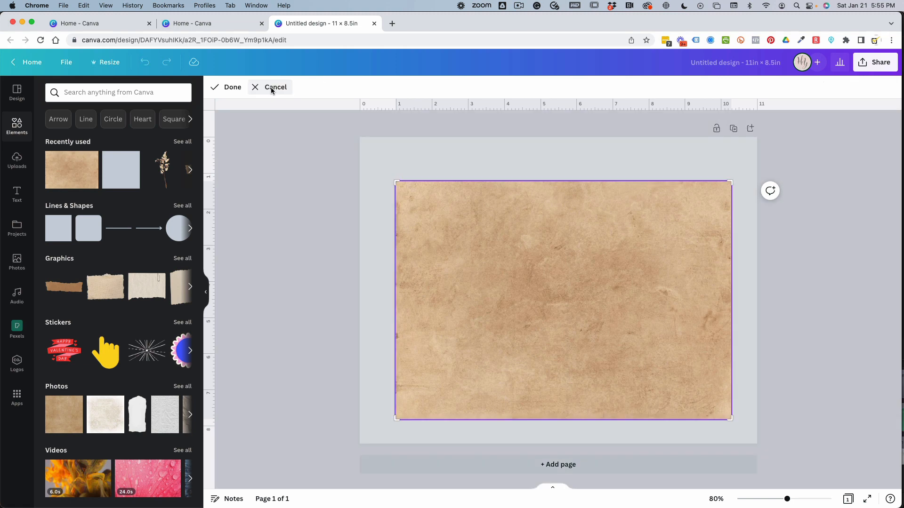
left_click_drag(730, 418, 719, 399)
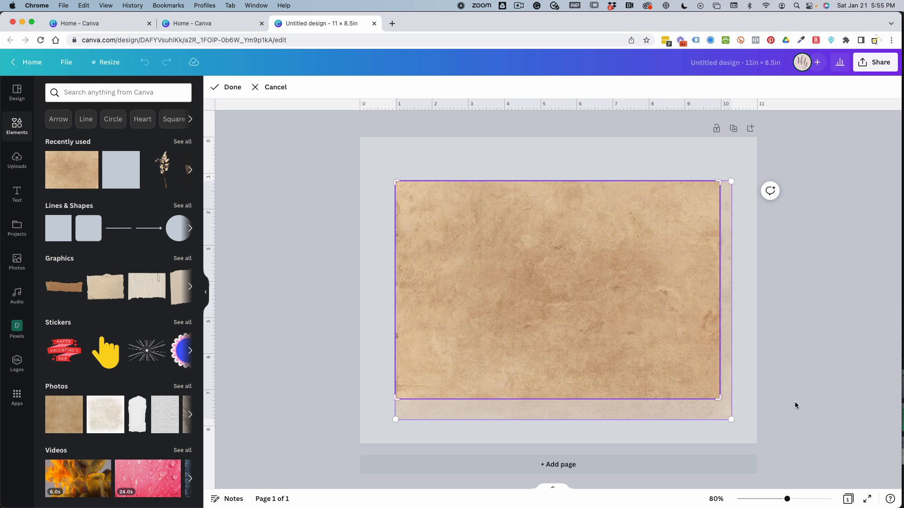
left_click(758, 406)
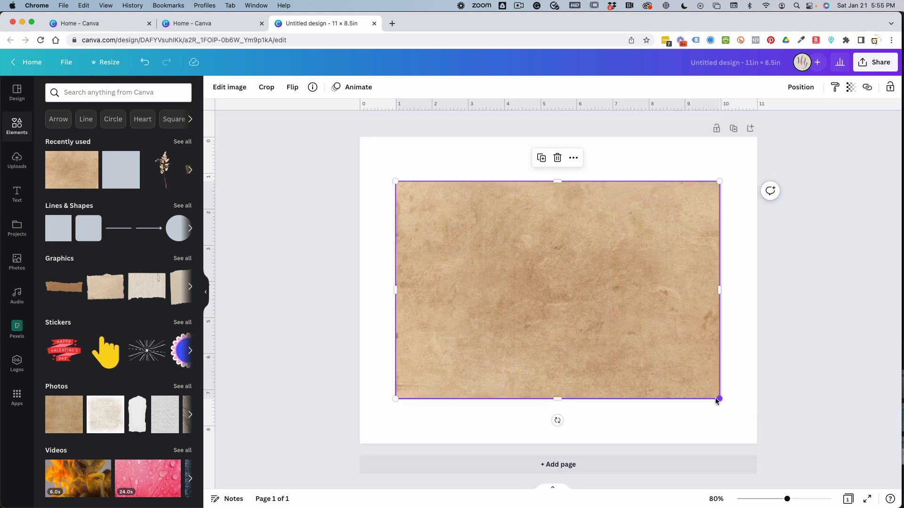
left_click(264, 88)
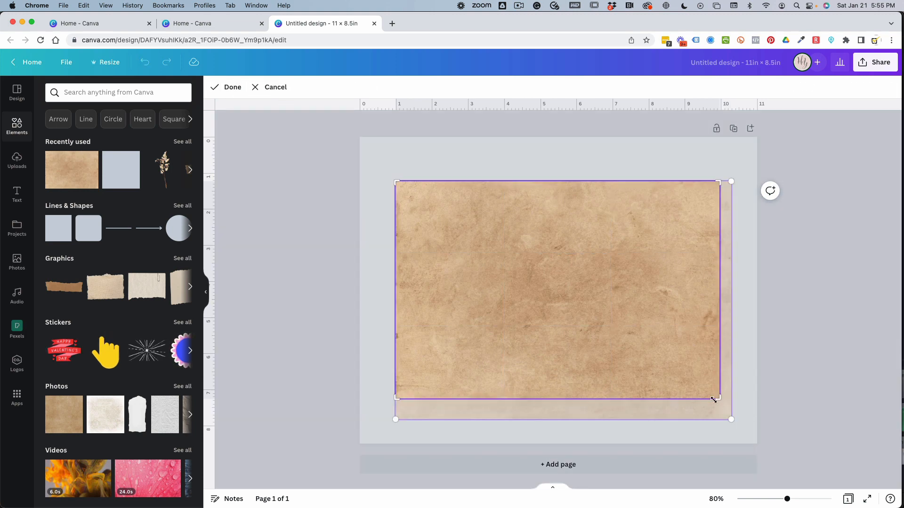
mouse_move(717, 398)
left_mouse_down()
mouse_move(704, 398)
mouse_move(720, 399)
left_mouse_up()
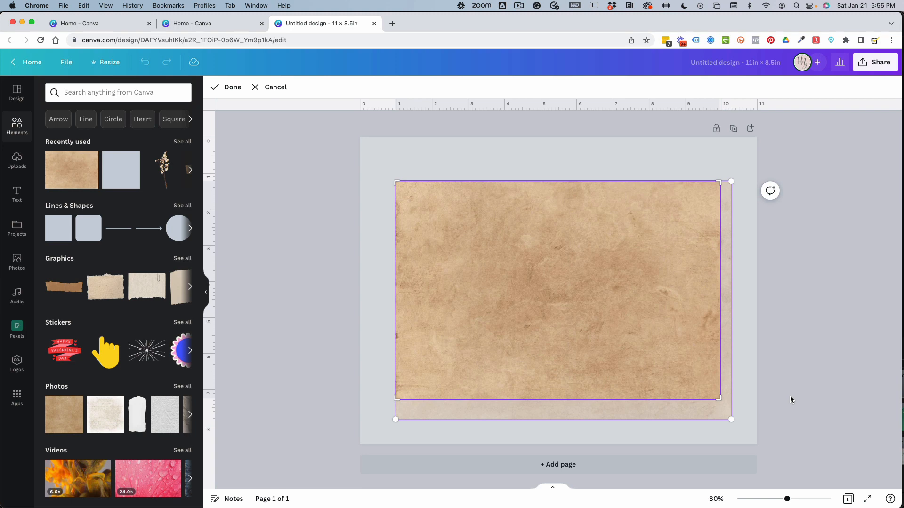
key("Return")
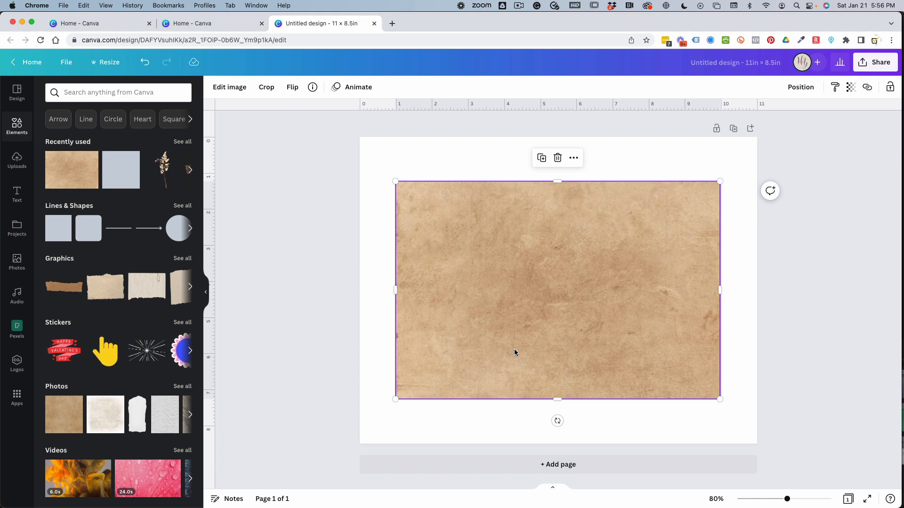
Delete the cropped paper texture and place a fresh, uncropped copy of it on the page.
key("Delete")
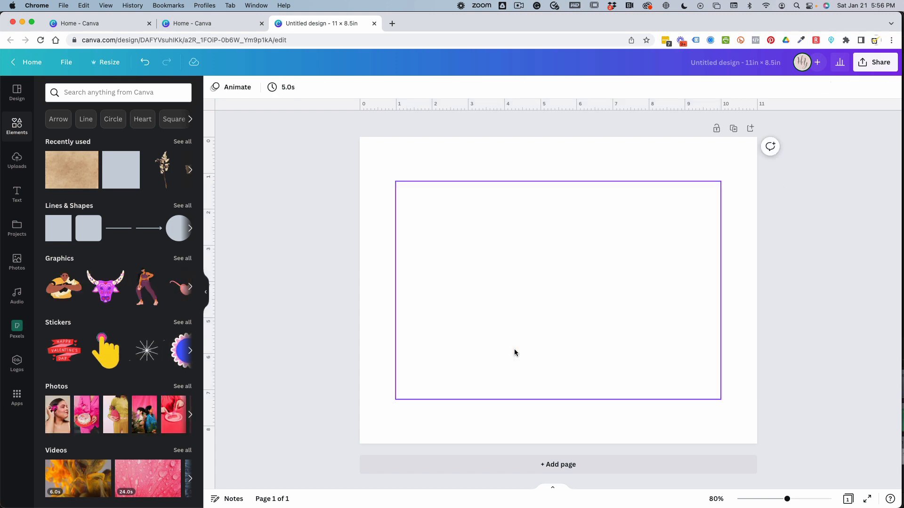
left_click(80, 171)
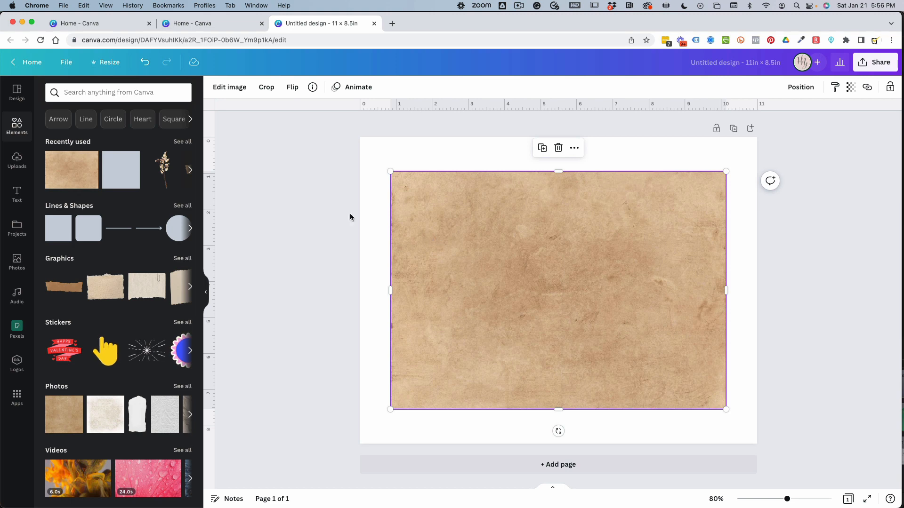
Search the elements for "vintage paper", try the portrait brown paper sheet on the page and remove it again.
left_click(96, 93)
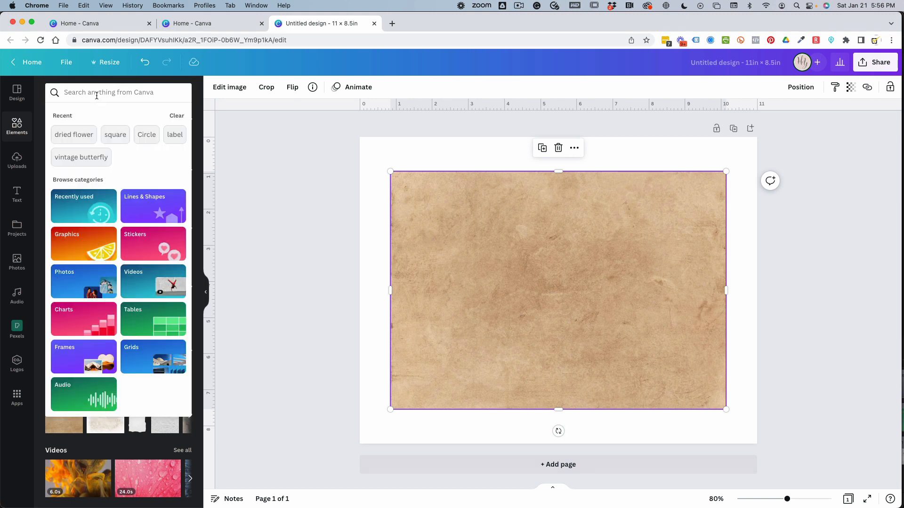
type("vintage paper")
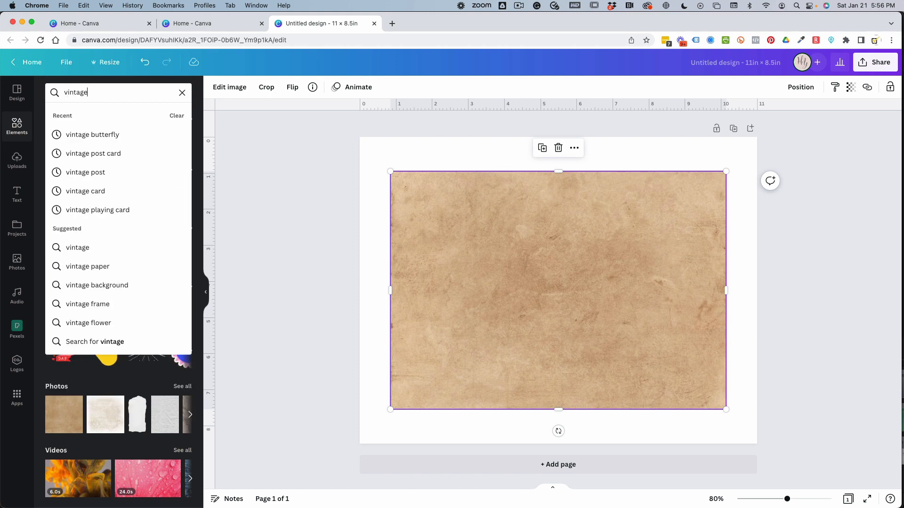
key("Return")
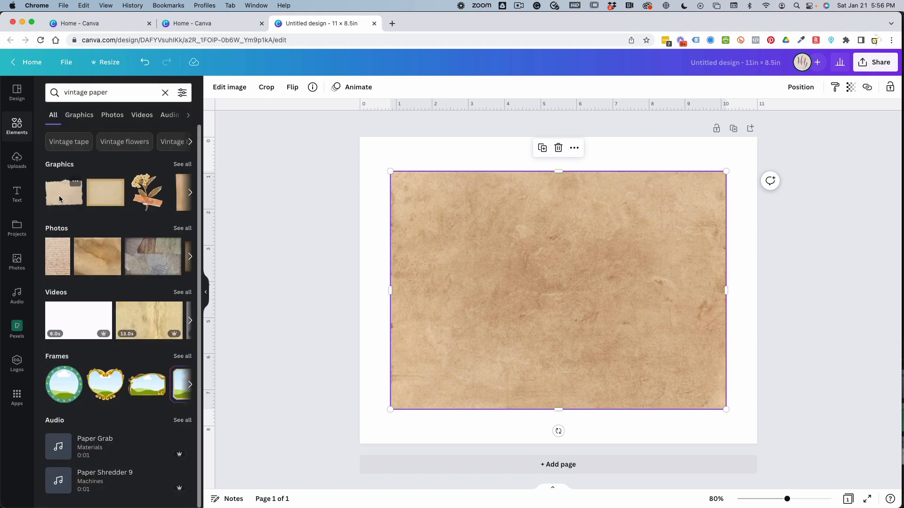
scroll(58, 196, "right", 5)
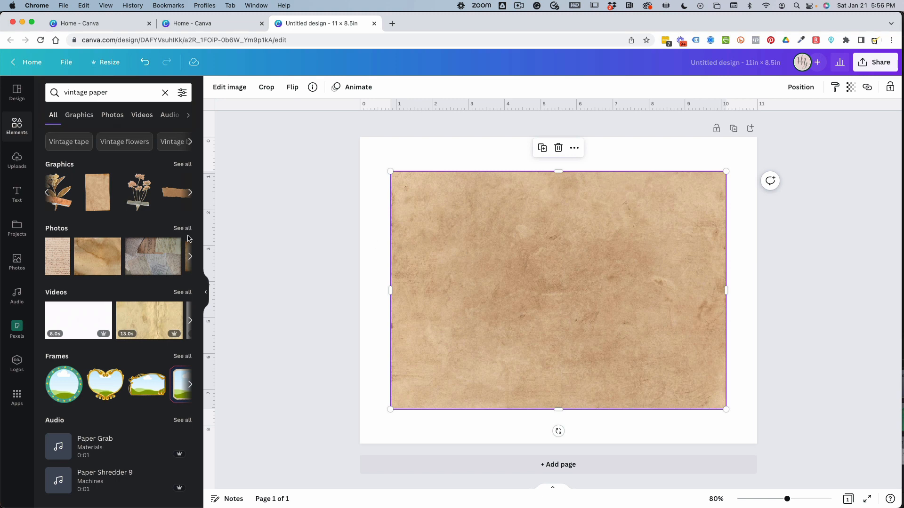
left_click(100, 202)
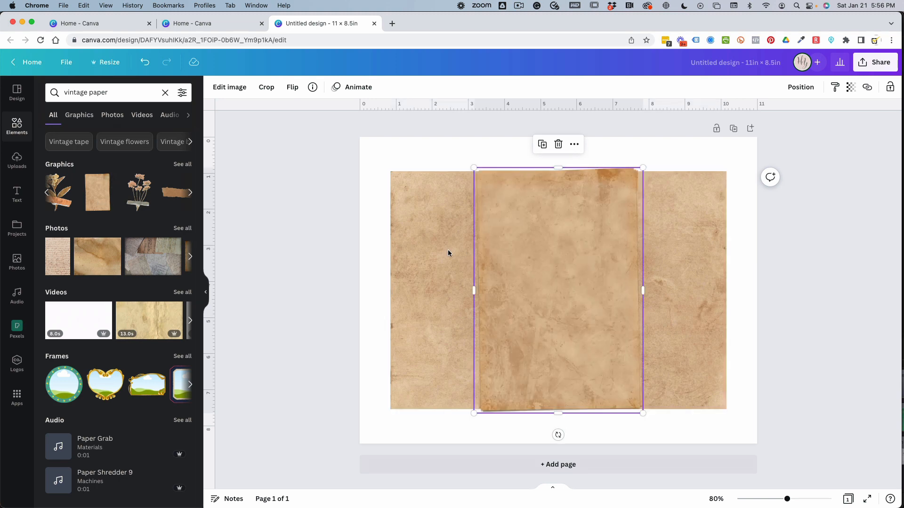
key("BackSpace")
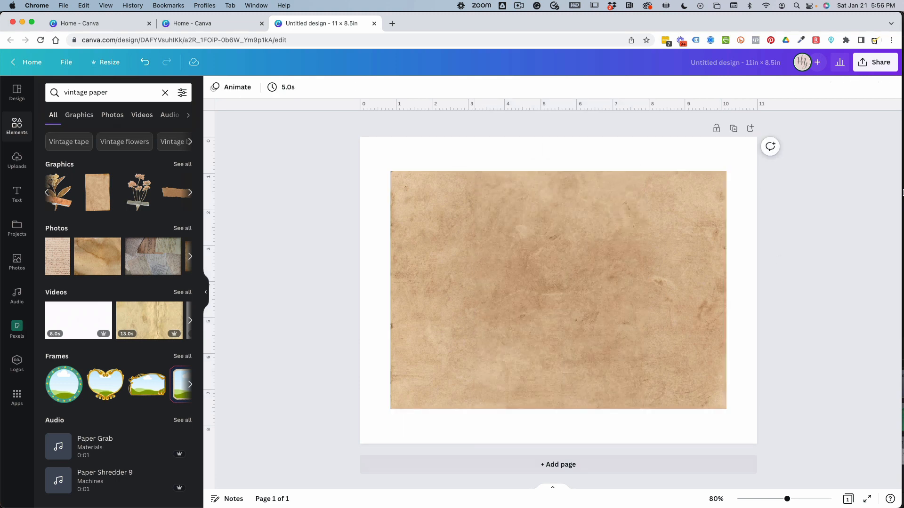
Lock the large brown paper texture in place as the background.
left_click(567, 237)
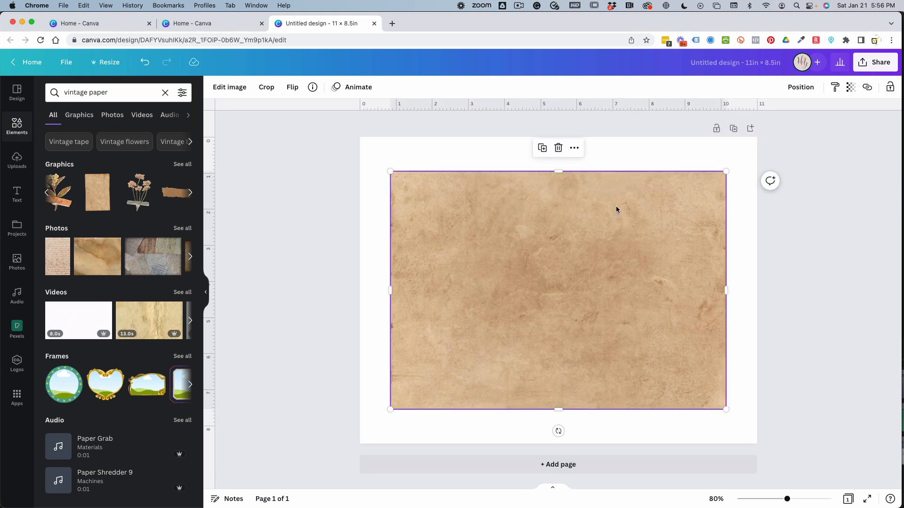
left_click(890, 88)
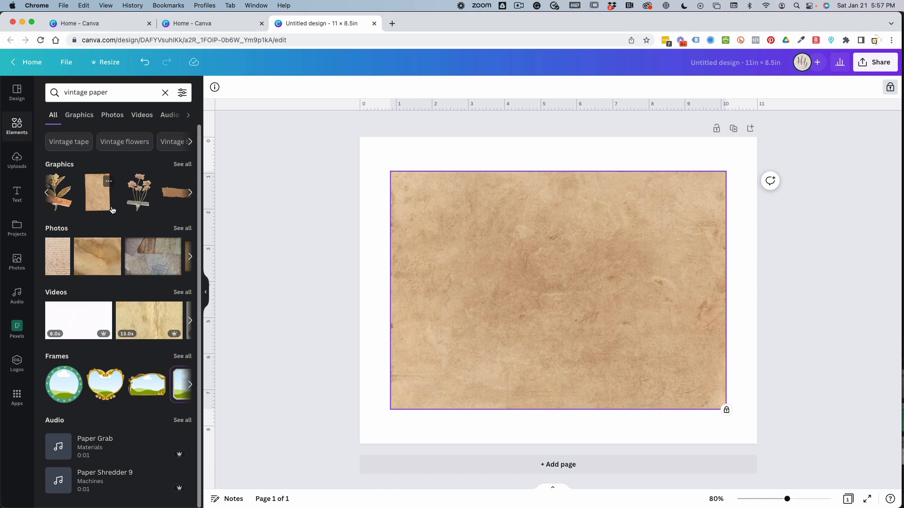
Add the portrait brown paper sheet, scale it to about 4 in wide and place it on the background's left half.
left_click(94, 200)
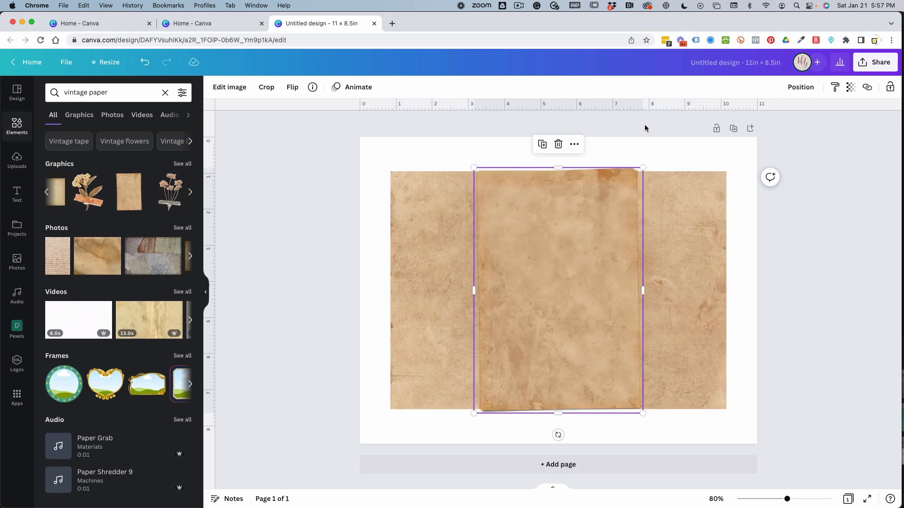
left_click_drag(642, 167, 614, 209)
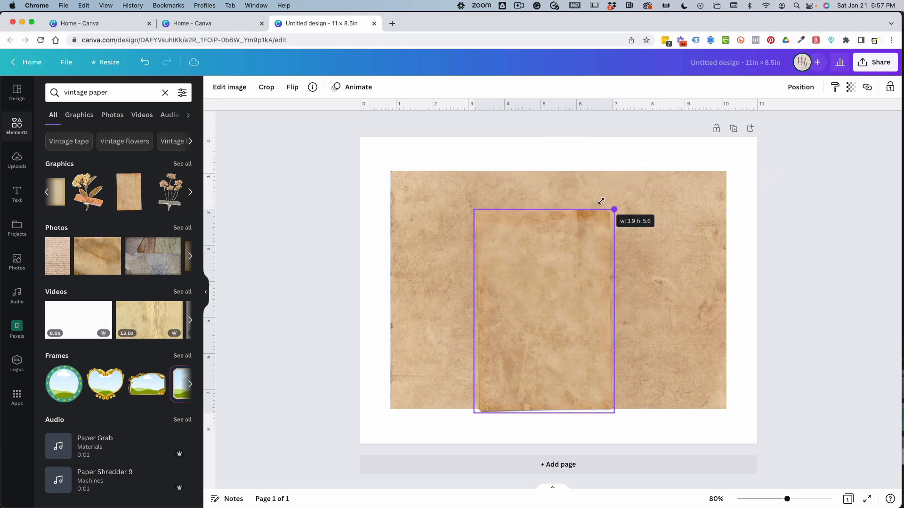
left_click_drag(548, 270, 483, 248)
left_click_drag(541, 392, 547, 397)
left_click_drag(518, 365, 516, 361)
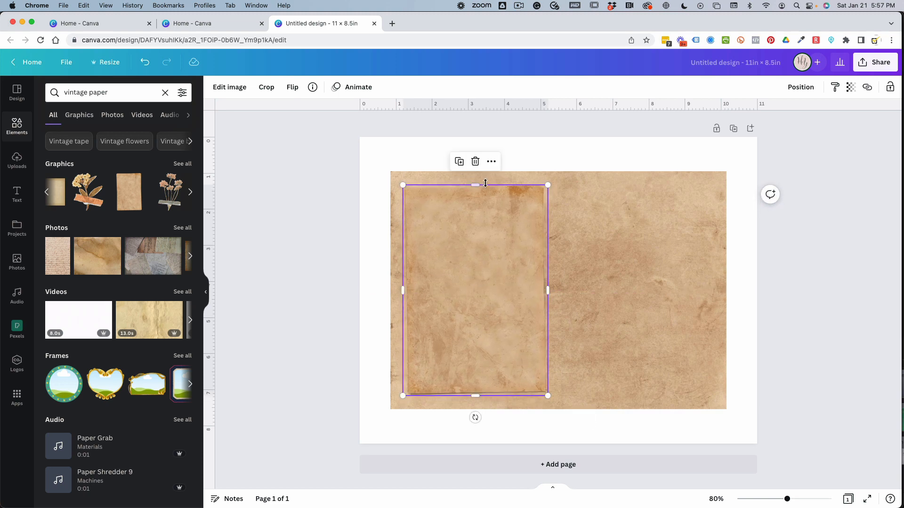
Duplicate the portrait sheet onto the background's right half and fine-tune the left sheet so both line up.
left_click(460, 161)
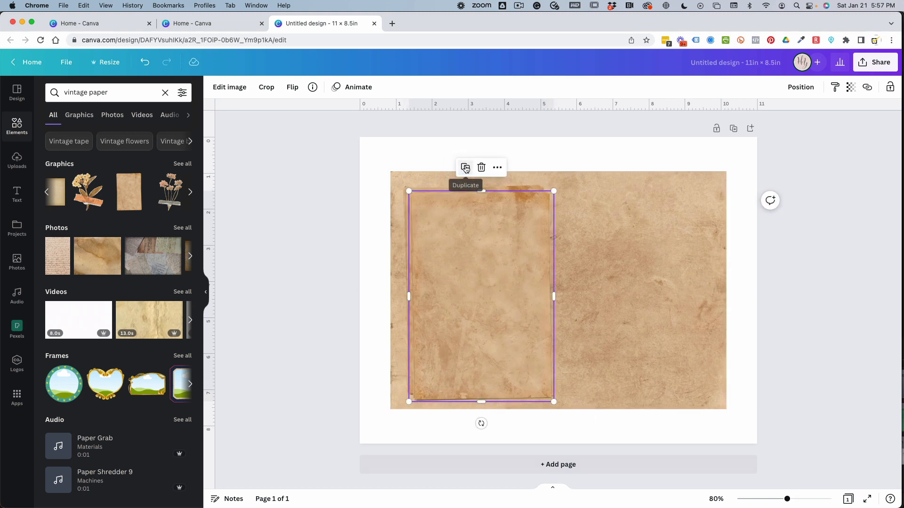
left_click_drag(492, 234, 653, 224)
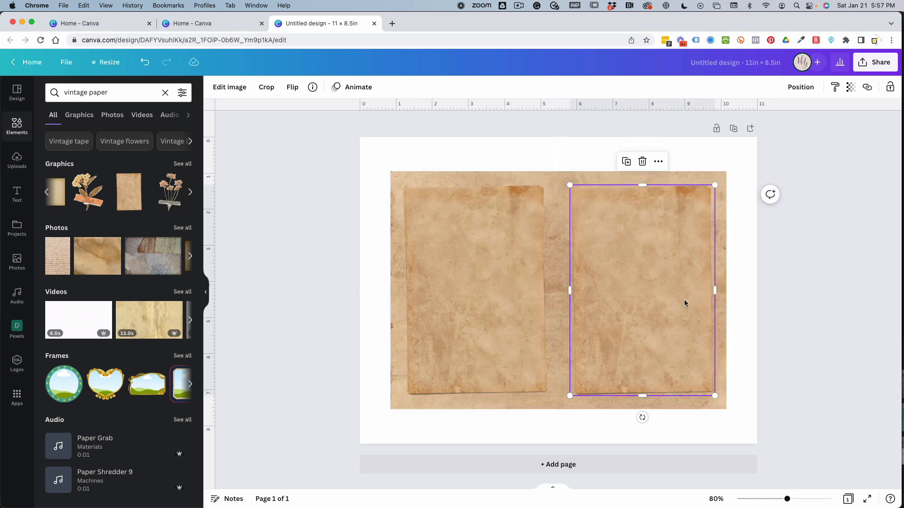
left_click_drag(501, 311, 502, 314)
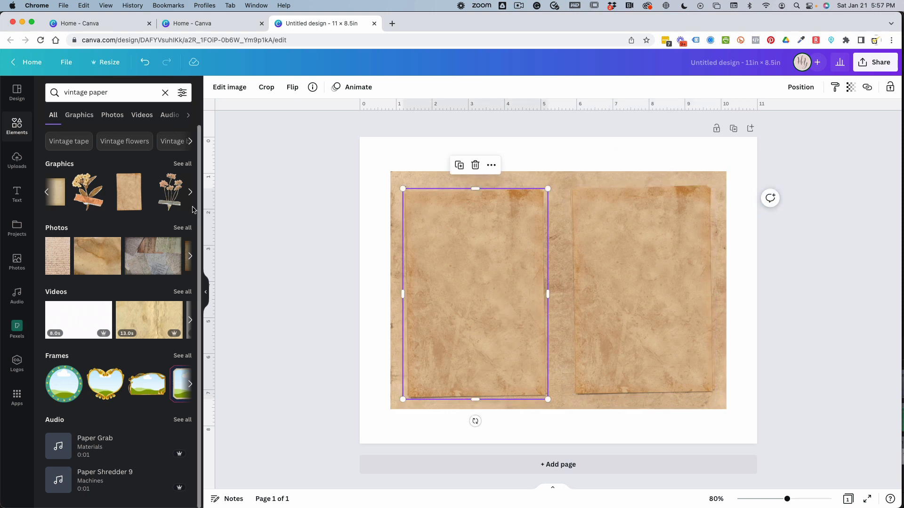
scroll(80, 181, "left", 3)
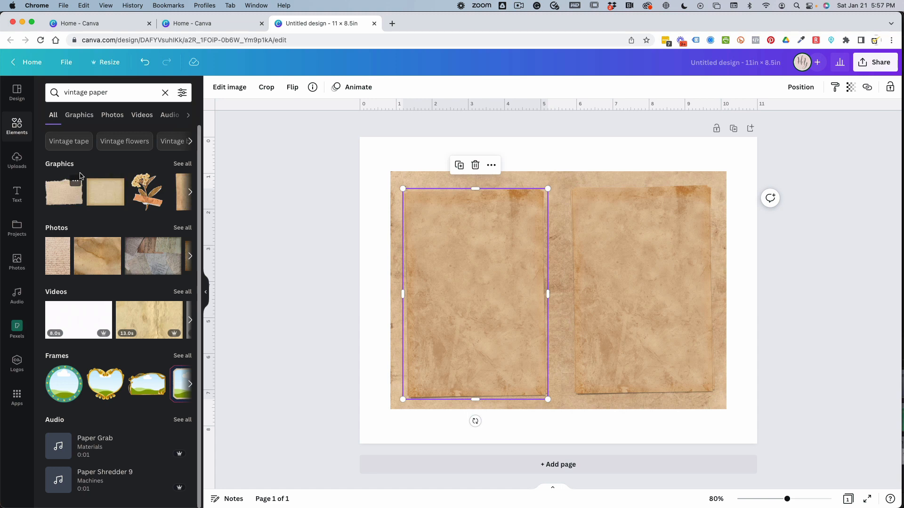
left_click_drag(432, 227, 434, 221)
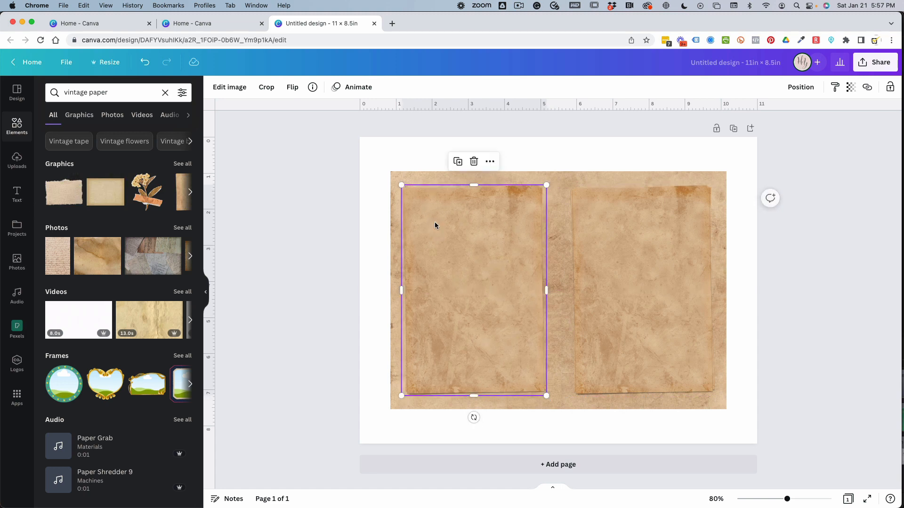
Add the torn-edge cream paper, shrink it, rotate it upright to about 3.5 in wide and lay it over the left sheet.
left_click(51, 192)
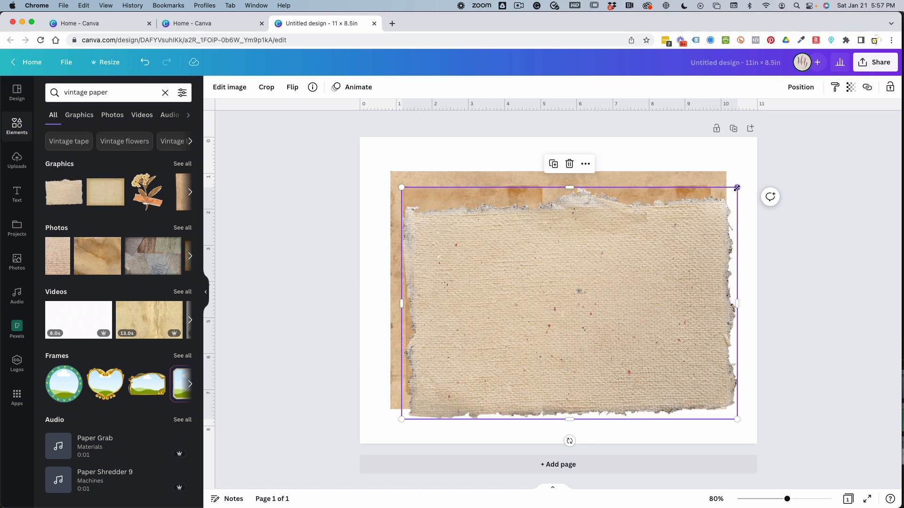
left_click_drag(737, 188, 657, 243)
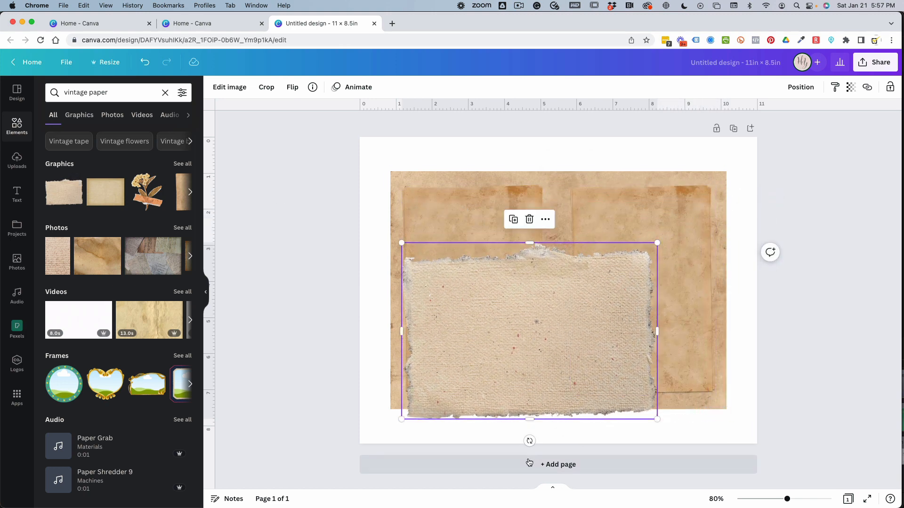
left_click_drag(529, 441, 602, 333)
left_click_drag(617, 459, 491, 334)
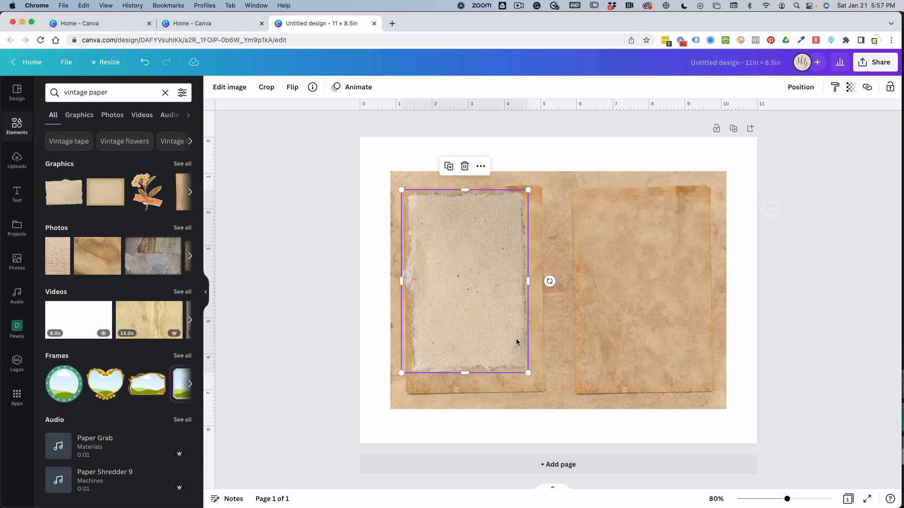
Add the dried flower with orange tape, shrink it to about 2.5 in wide and place it over the torn paper's lower-right corner.
left_click(139, 198)
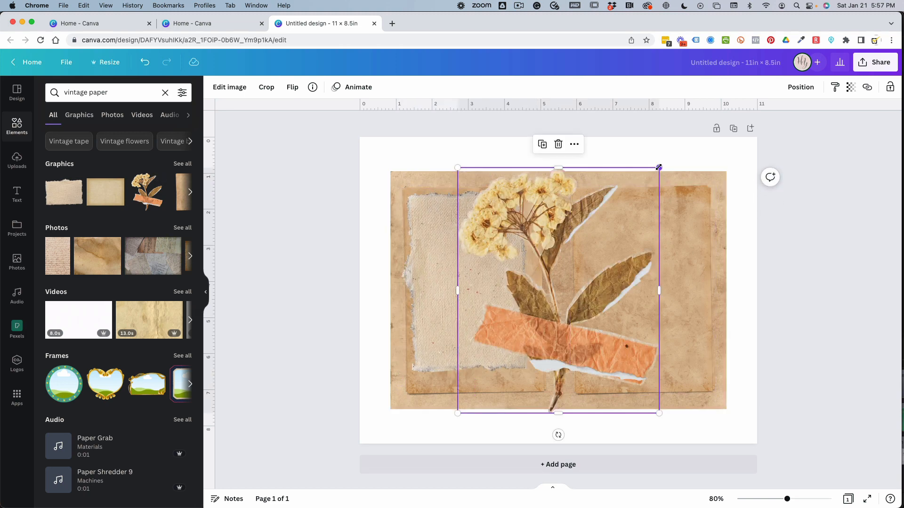
left_click_drag(659, 170, 547, 305)
left_click_drag(509, 348, 514, 312)
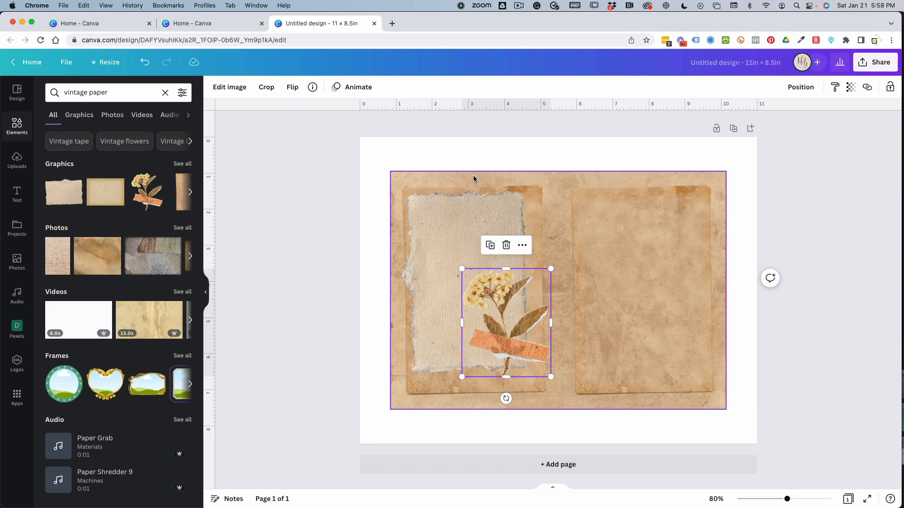
Duplicate the page and unlock the background paper texture on page 2.
left_click(734, 129)
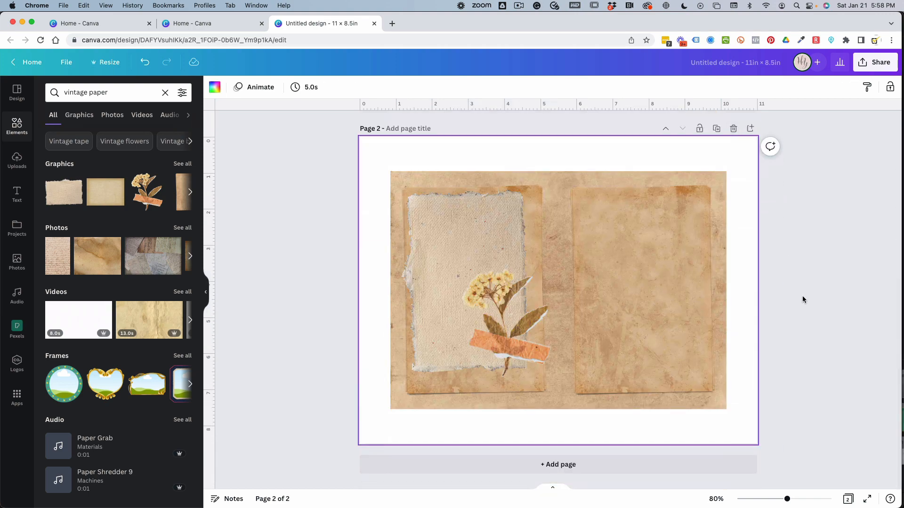
scroll(802, 295, "up", 5)
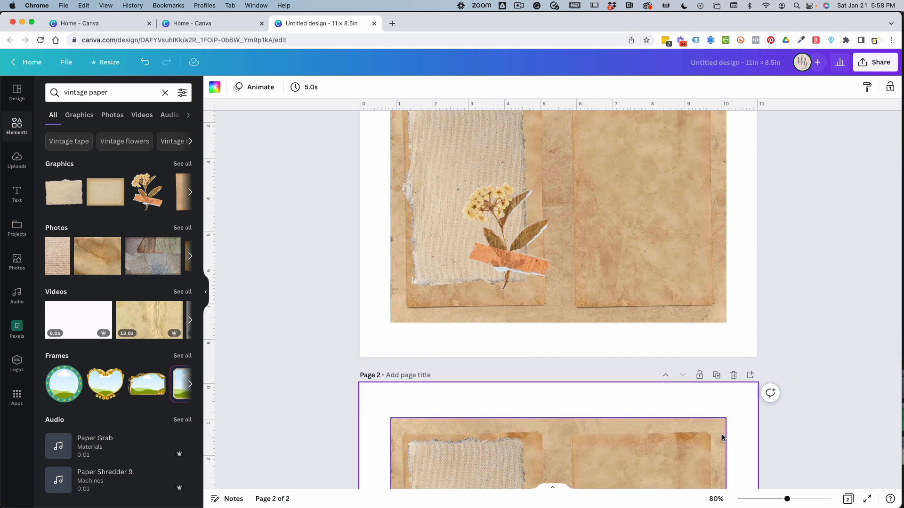
left_click(721, 434)
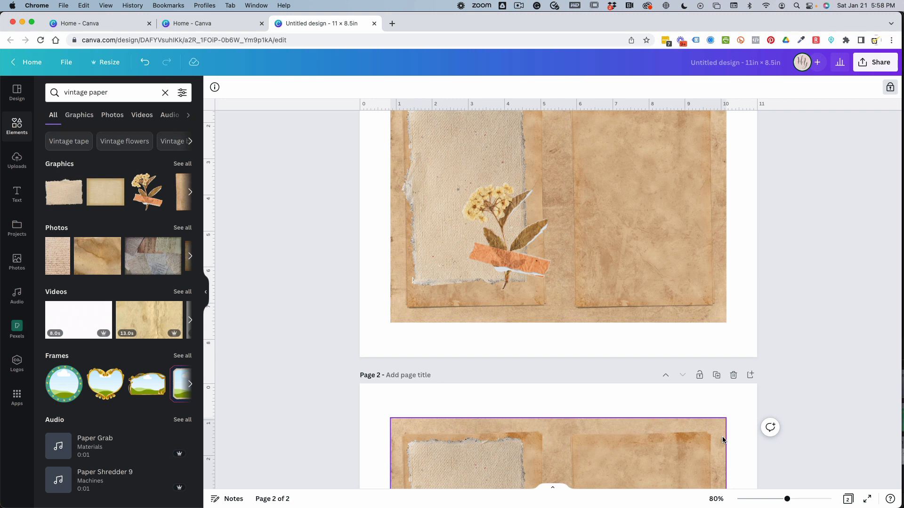
scroll(722, 440, "down", 3)
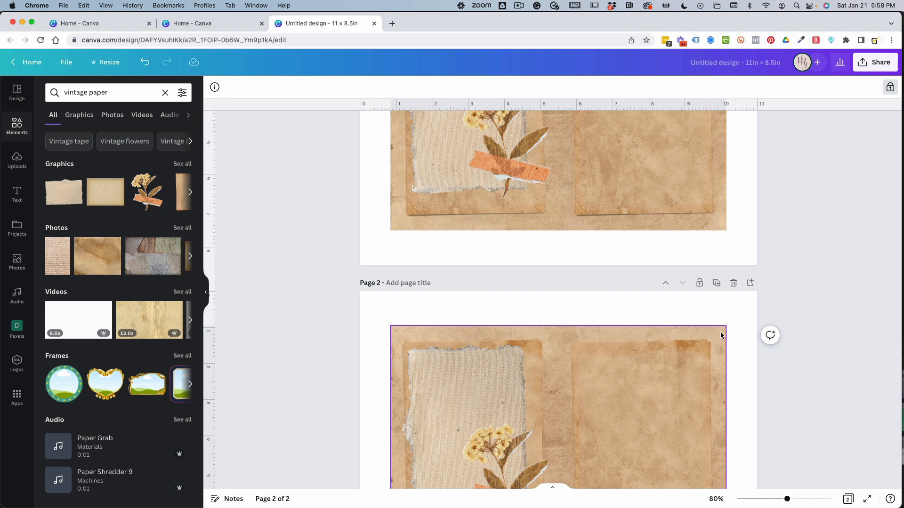
scroll(719, 337, "down", 3)
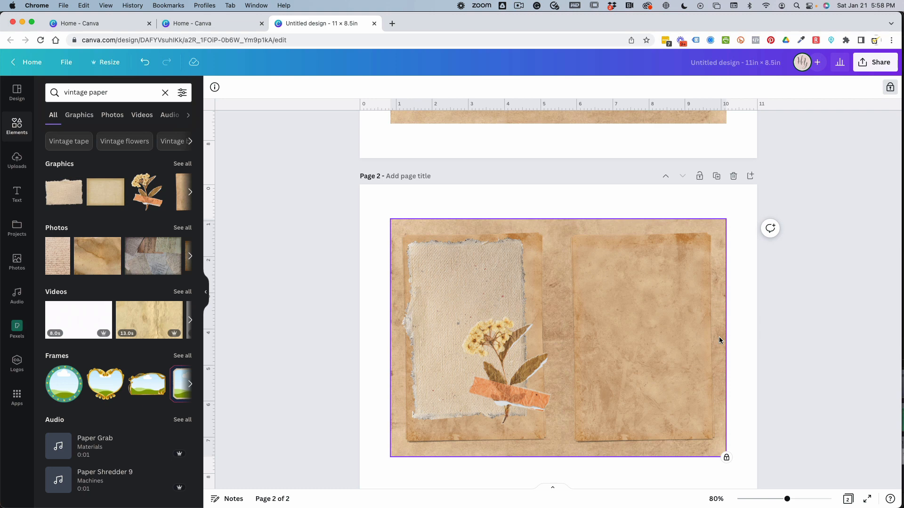
left_click(891, 89)
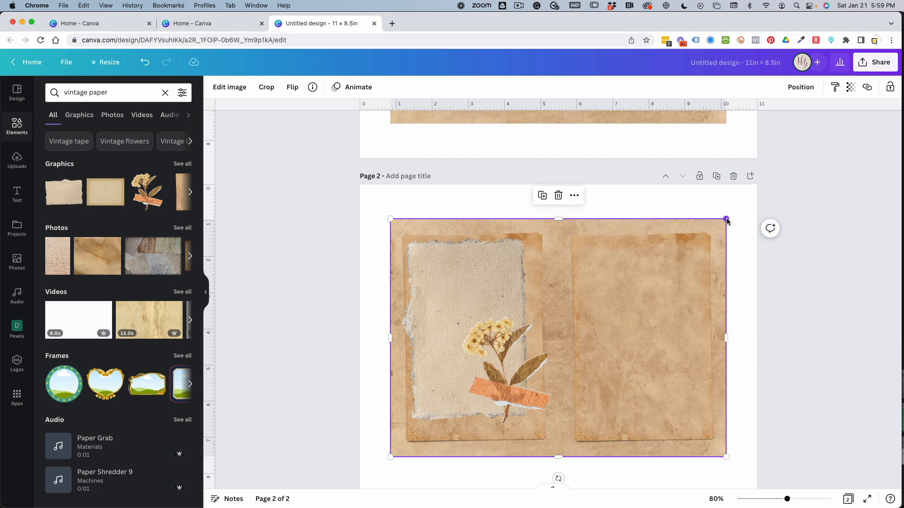
Review the file types offered for downloading the design and close the download options without exporting.
left_click(879, 63)
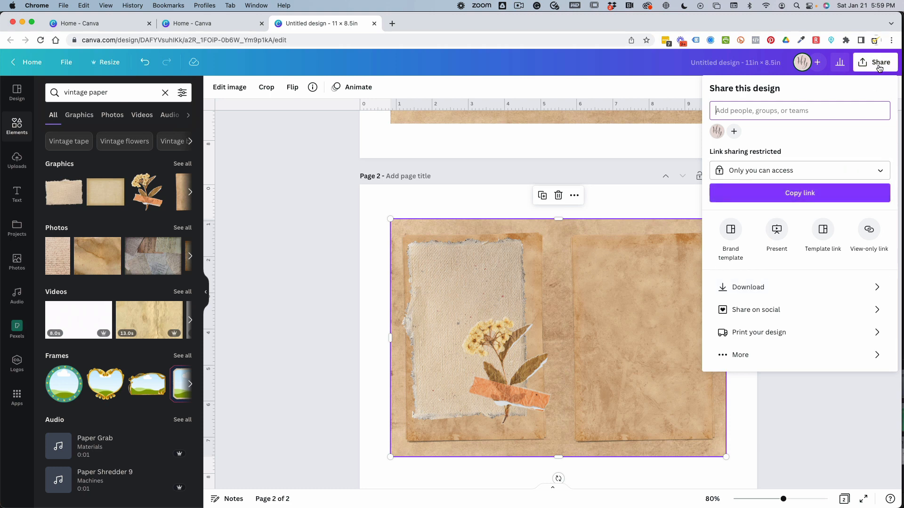
left_click(777, 286)
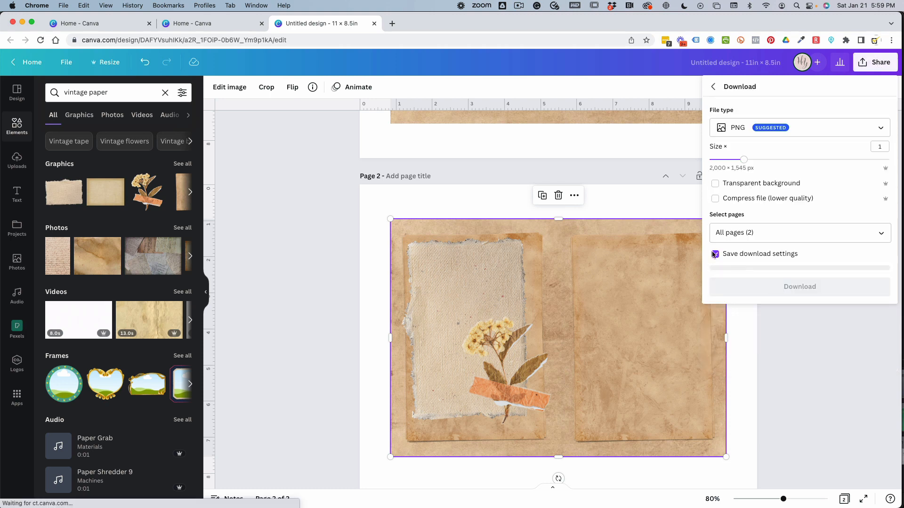
left_click(834, 136)
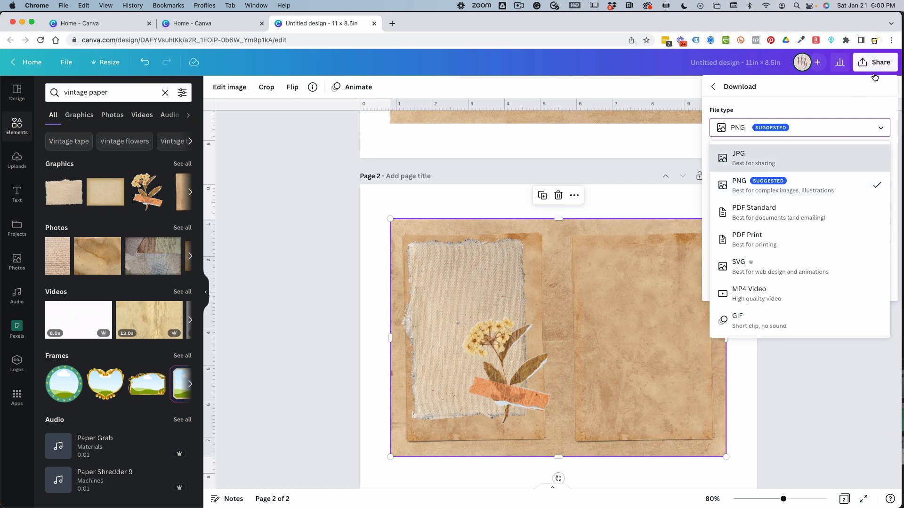
left_click(313, 226)
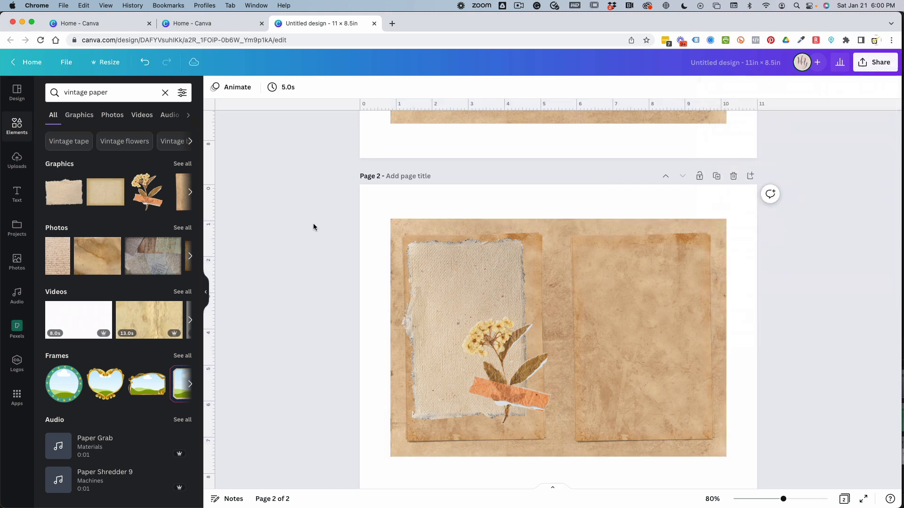